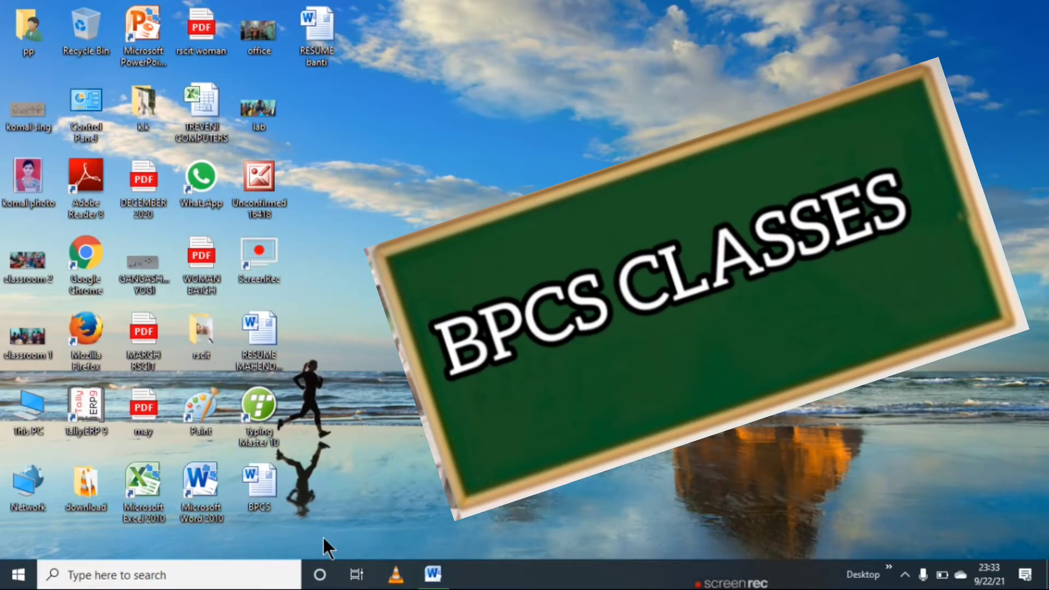
- Launch Microsoft Word 2010 from the taskbar with a blank Document1
left_click(432, 573)
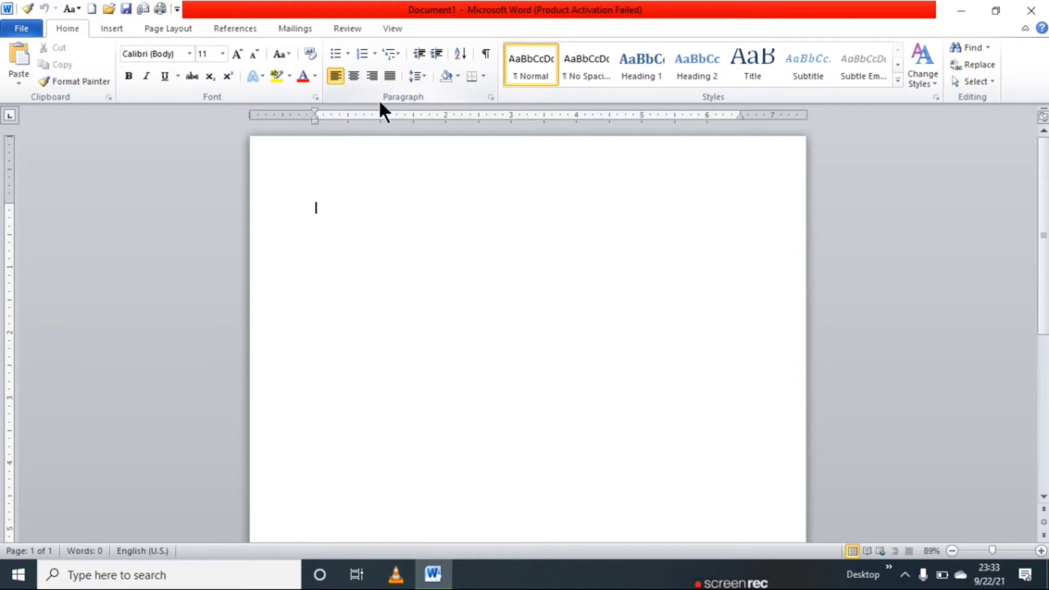
- Generate three paragraphs of random sample text with =rand()
type("=")
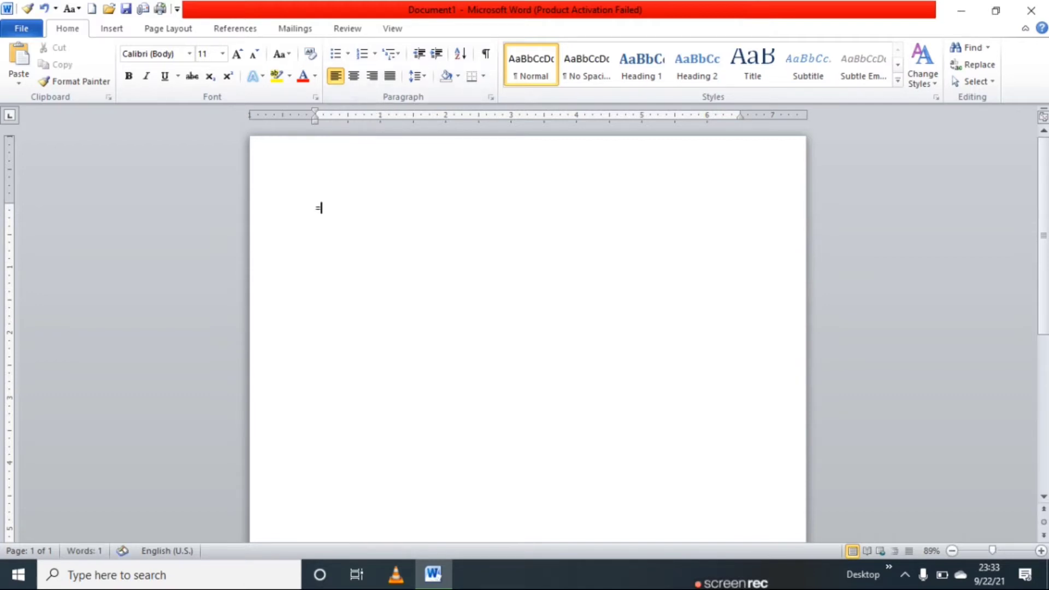
type("rand")
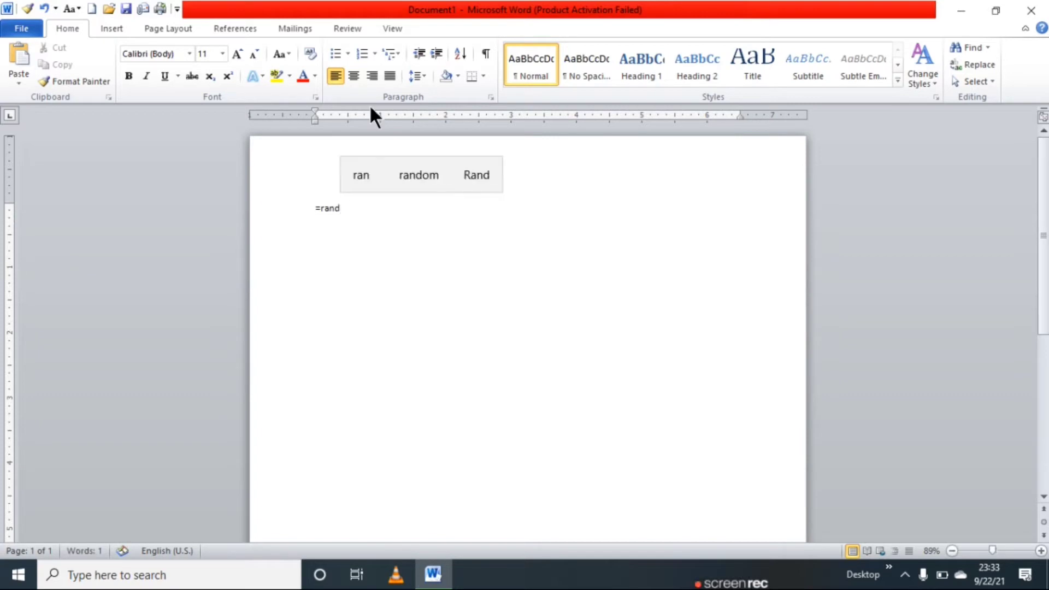
type("(")
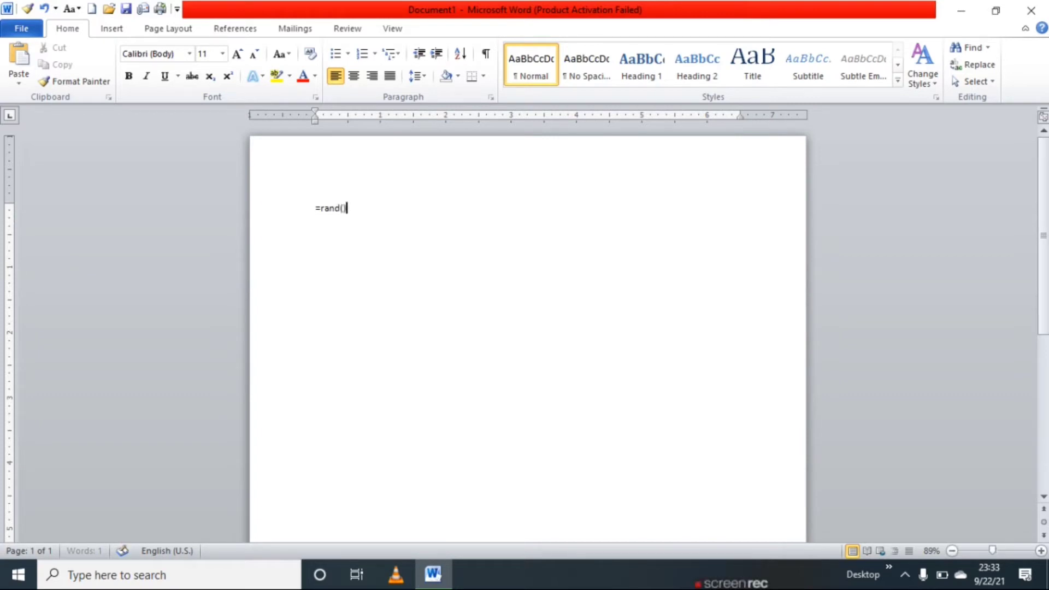
type(")")
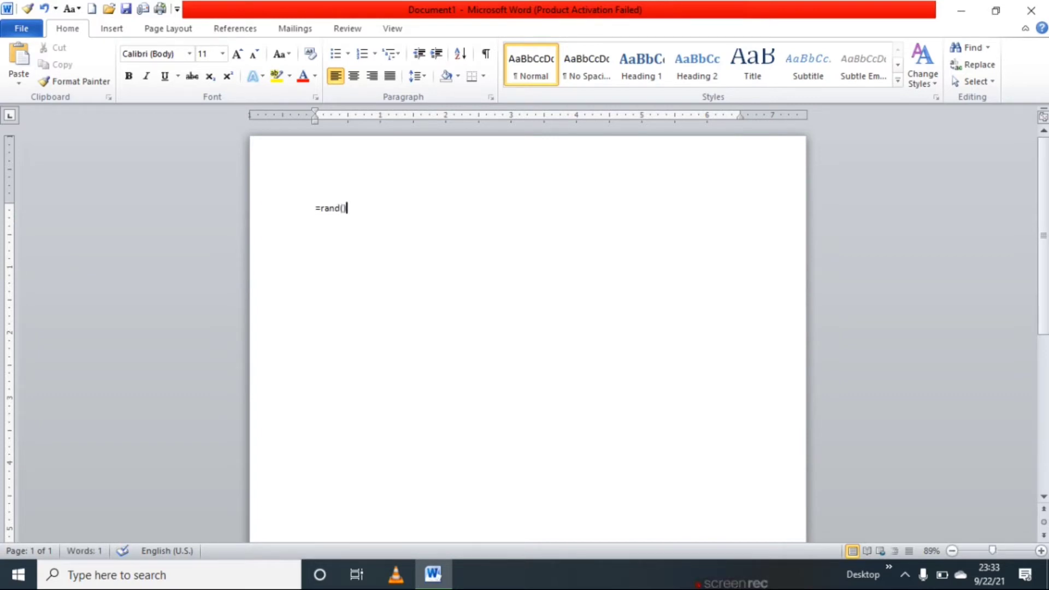
key("Return")
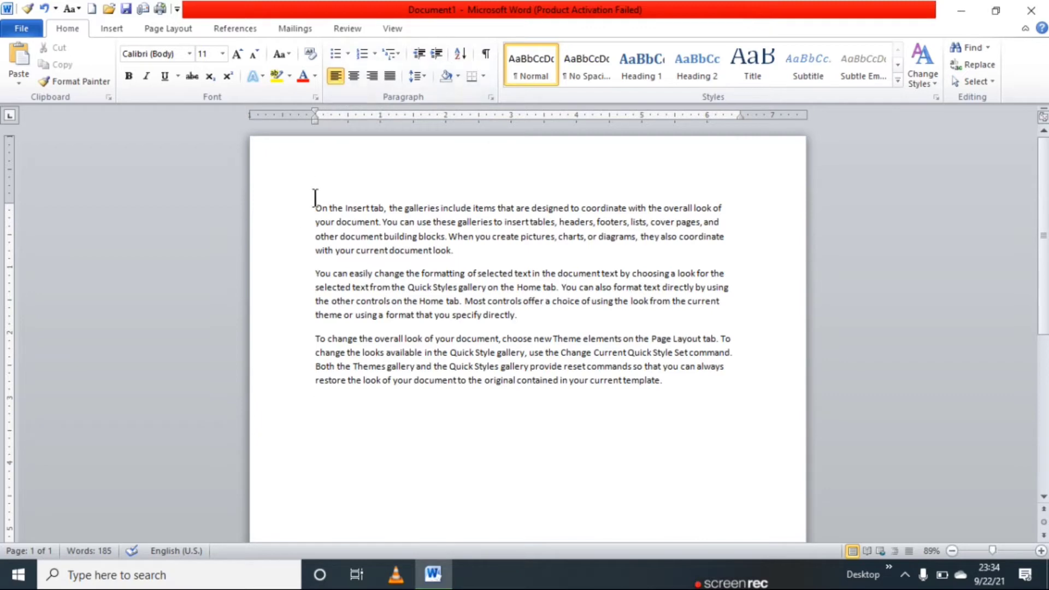
- Make all paragraphs centred, then right-aligned, then justified; finally left-align paragraph one
mouse_move(313, 206)
left_mouse_down()
mouse_move(513, 382)
mouse_move(668, 398)
left_mouse_up()
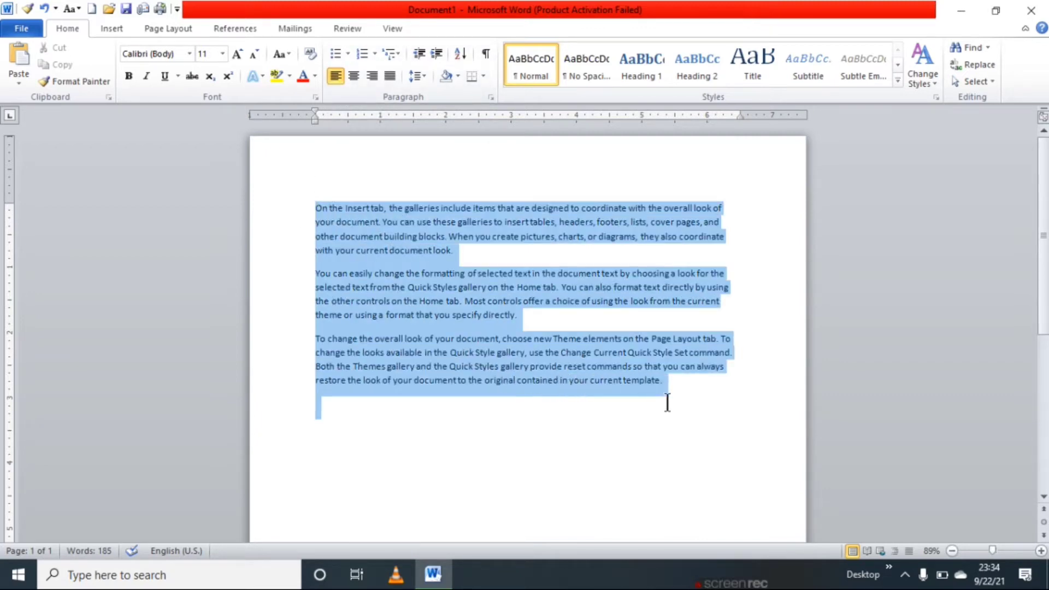
left_click(354, 78)
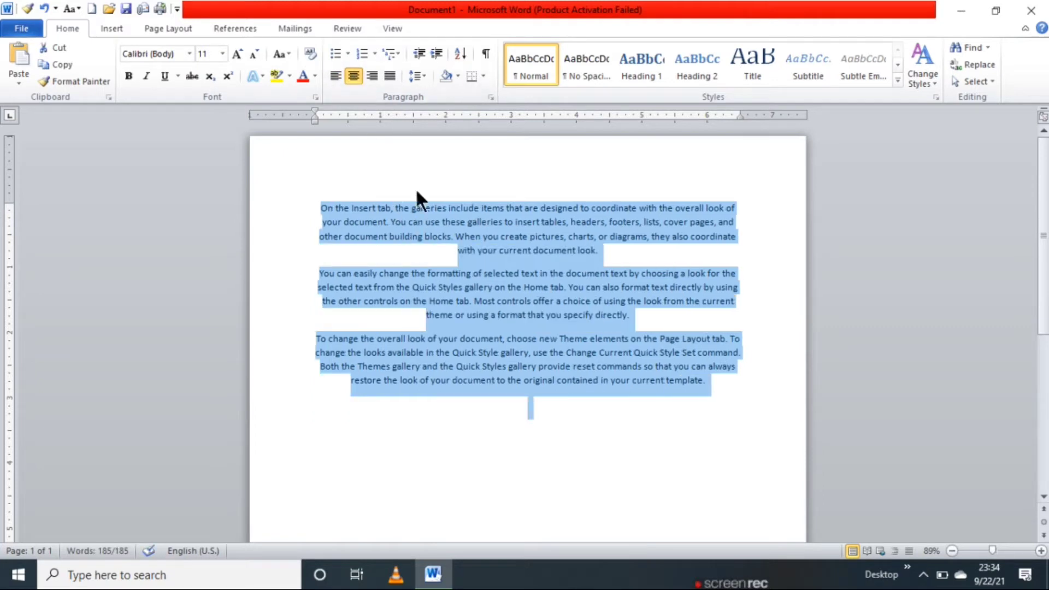
left_click(375, 77)
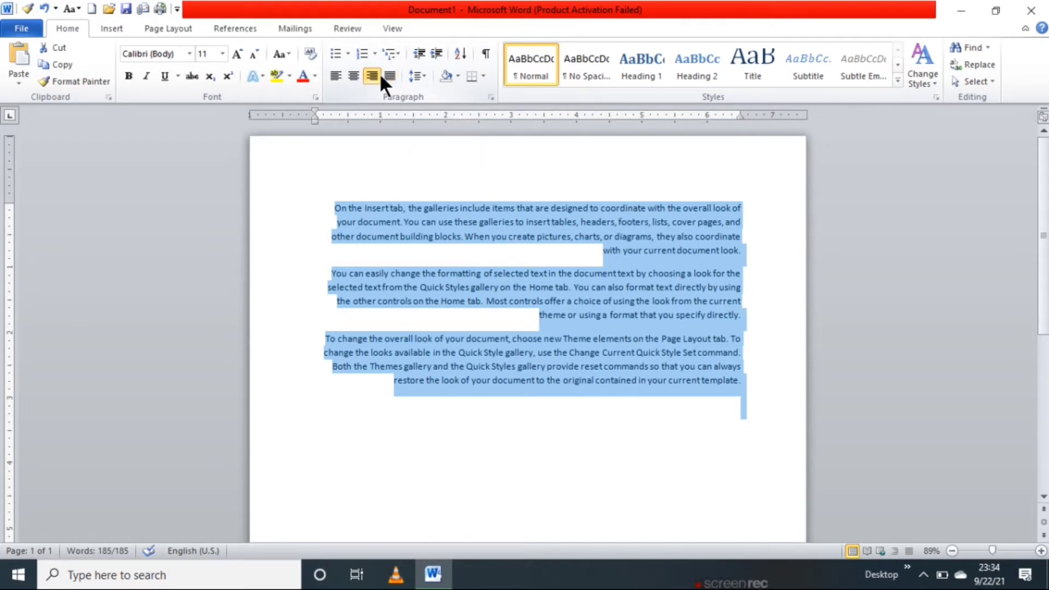
left_click(396, 77)
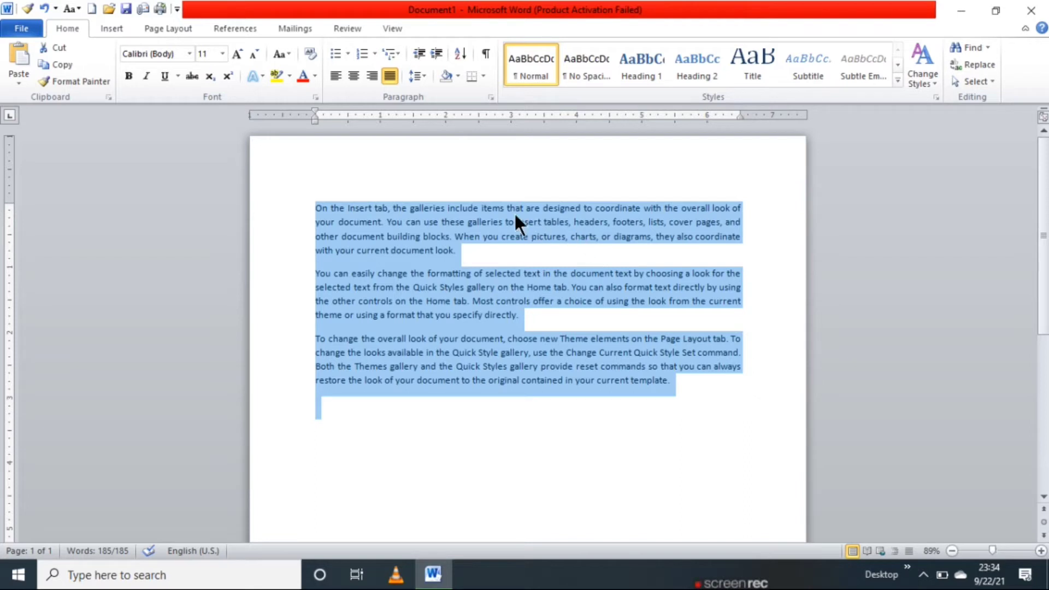
left_click(480, 250)
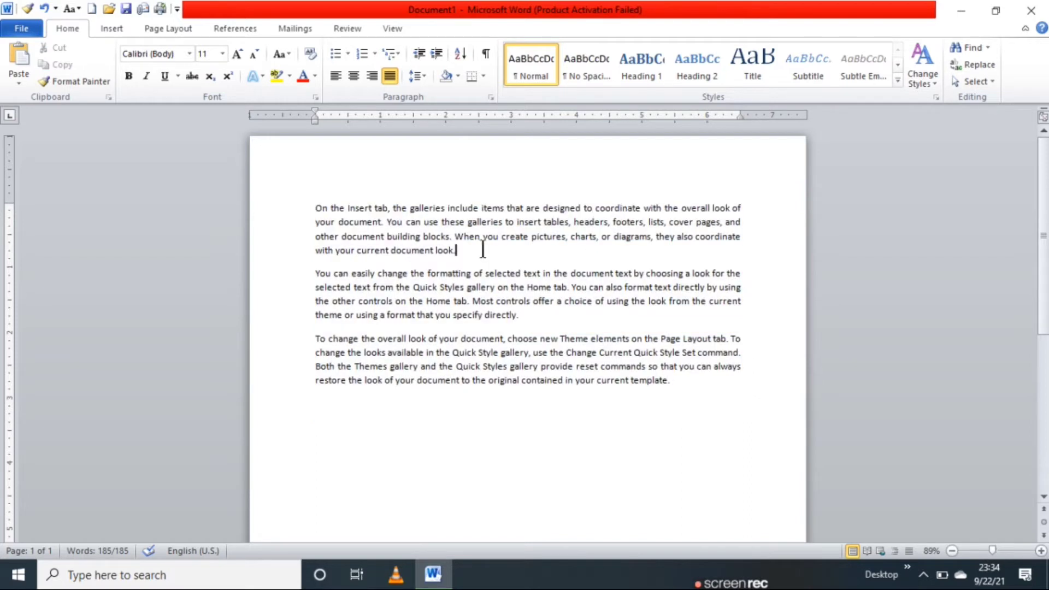
left_click(338, 75)
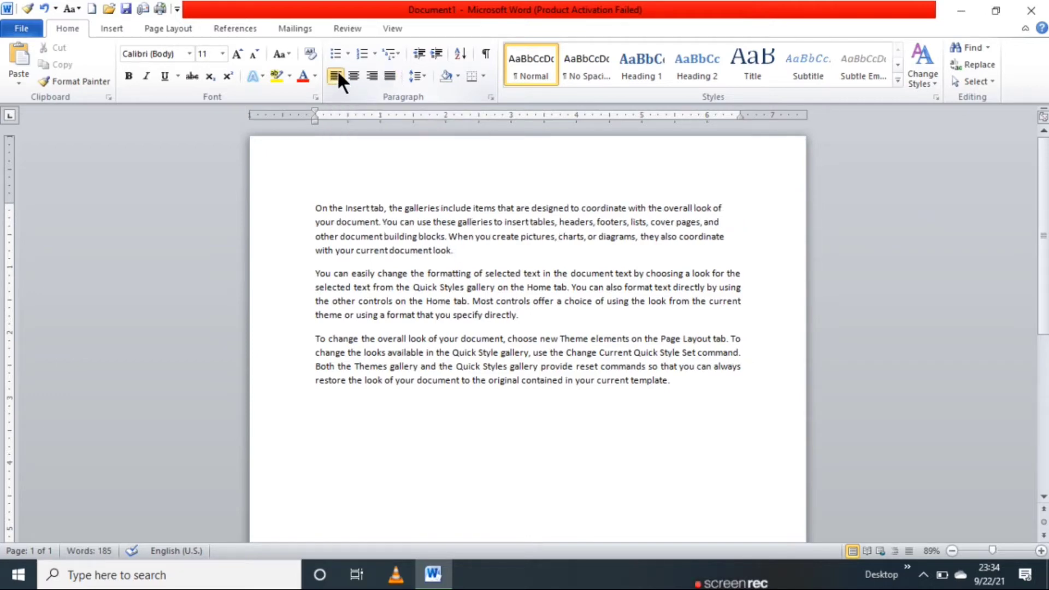
- Cycle all text through left, centre and right alignment with Ctrl shortcuts, ending justified
left_click_drag(316, 202, 645, 423)
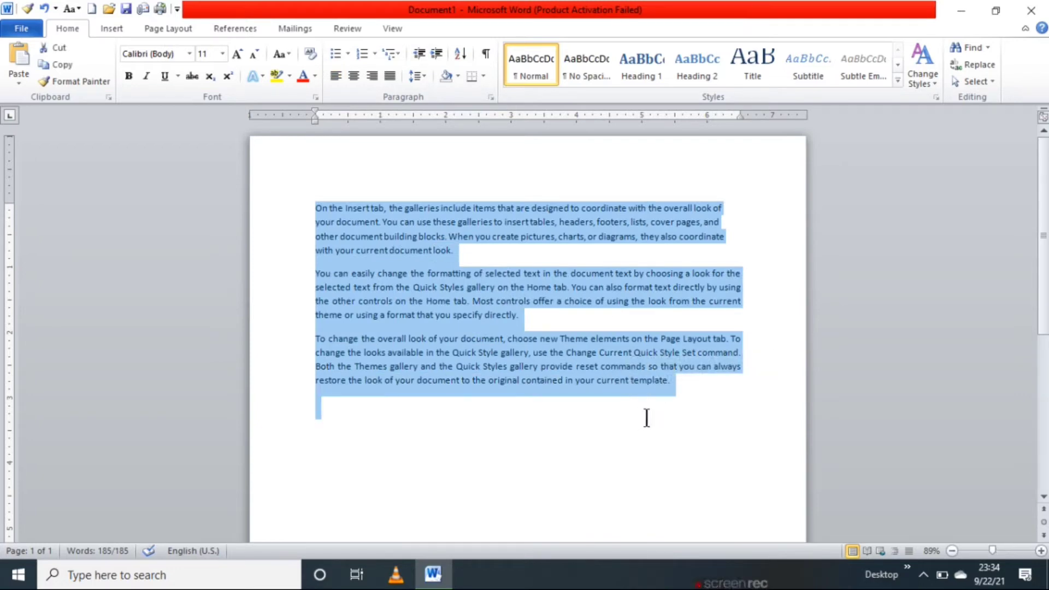
key("ctrl+l")
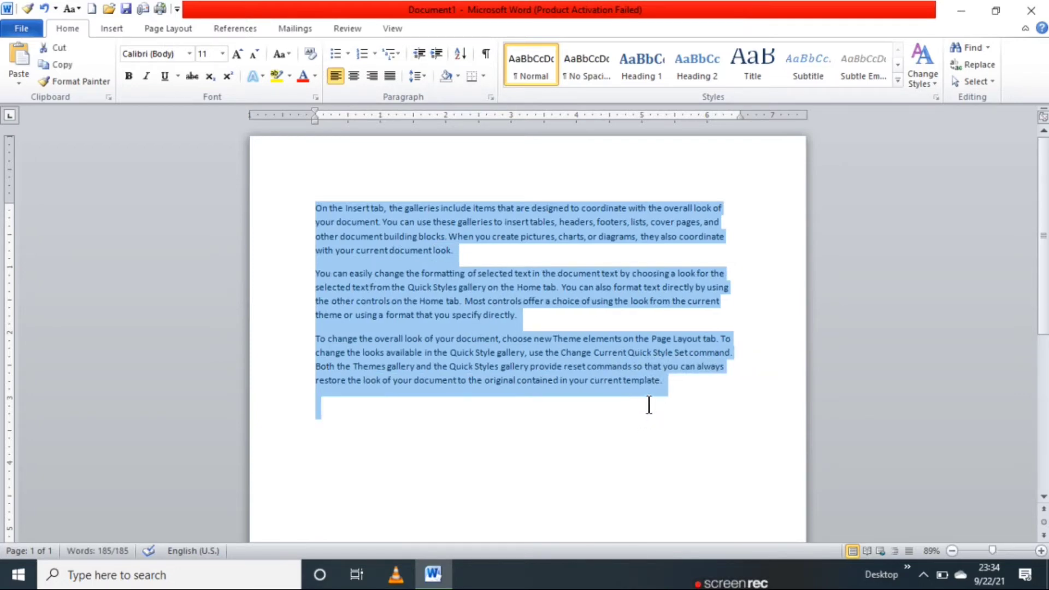
key("ctrl+e")
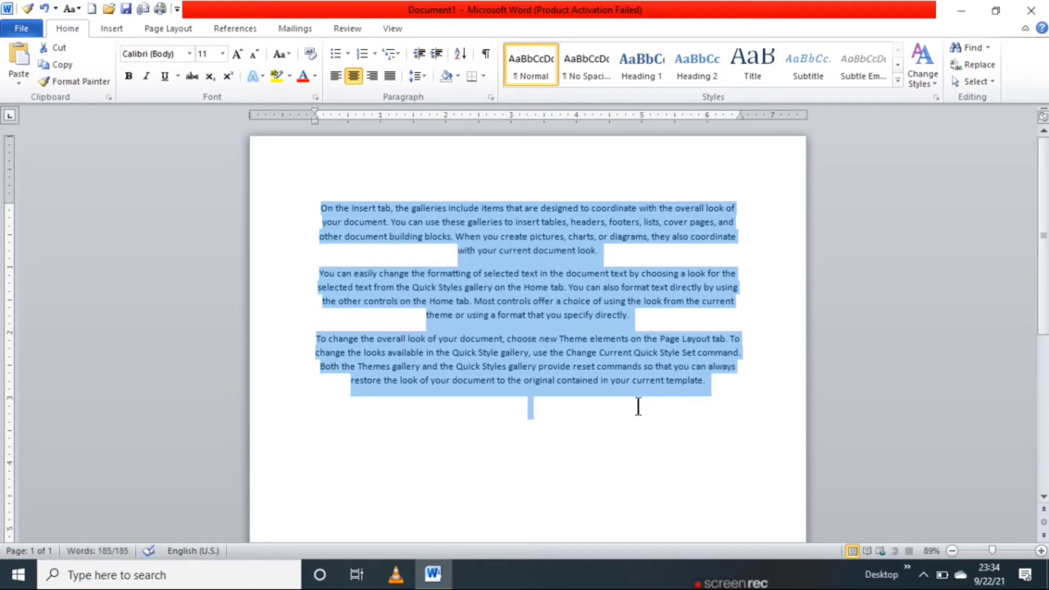
key("ctrl+r")
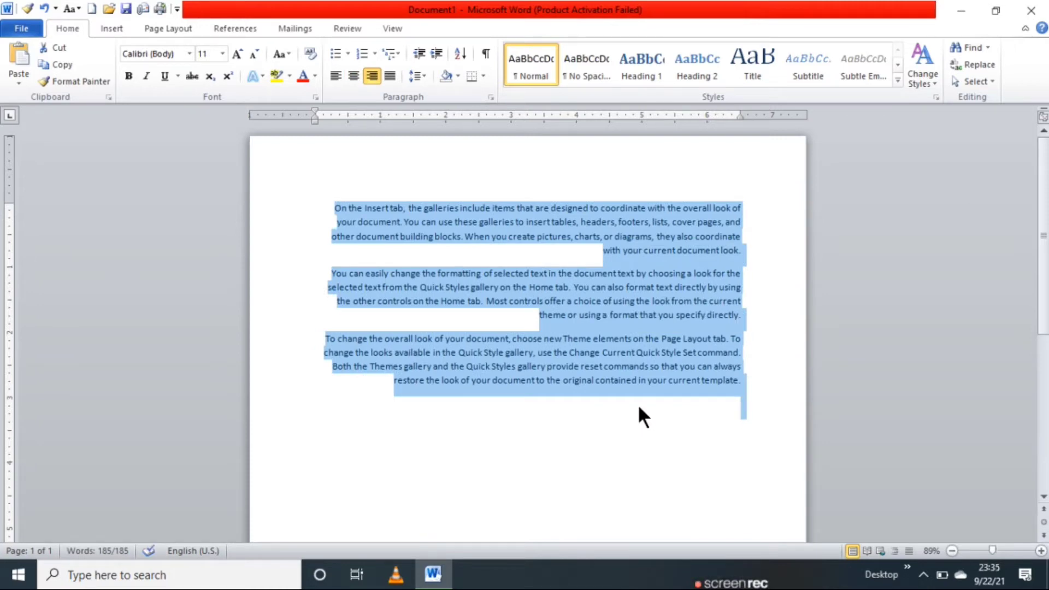
key("ctrl+j")
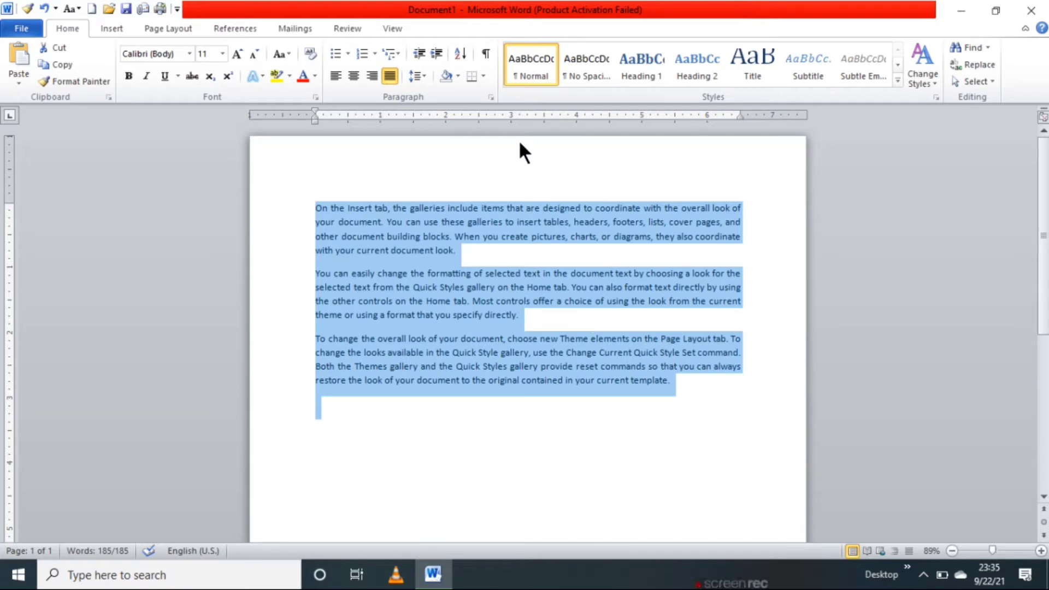
- Preview the line spacing options without changing them, then show the bullet style library
left_click(419, 74)
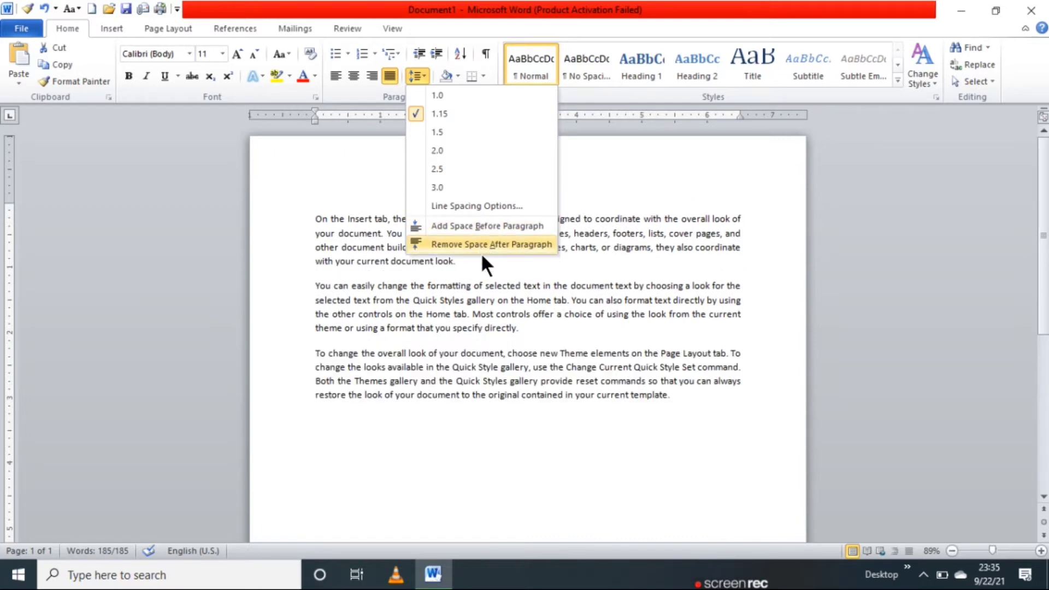
left_click(533, 310)
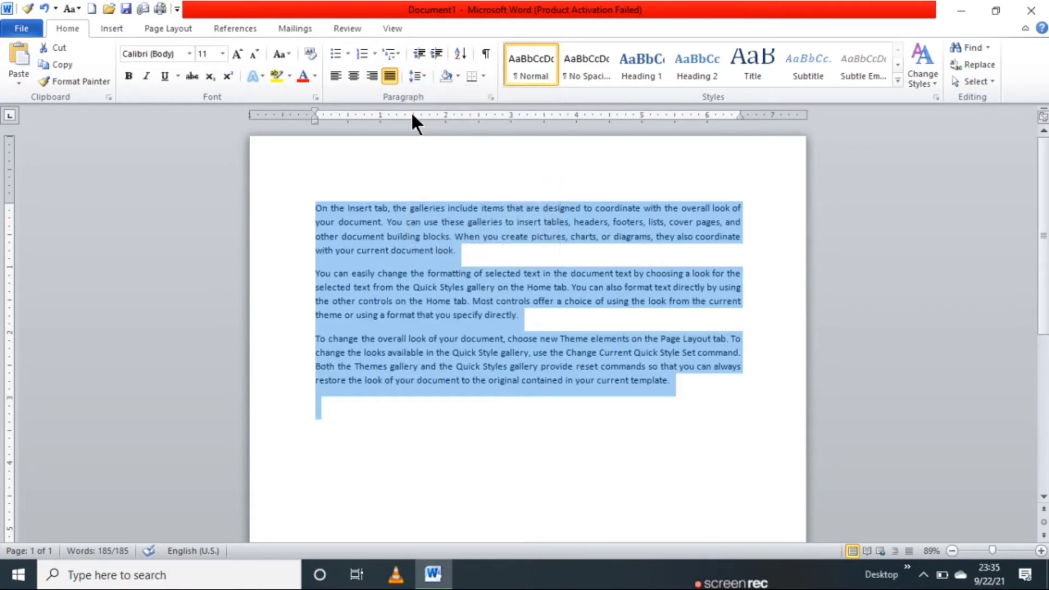
left_click(347, 53)
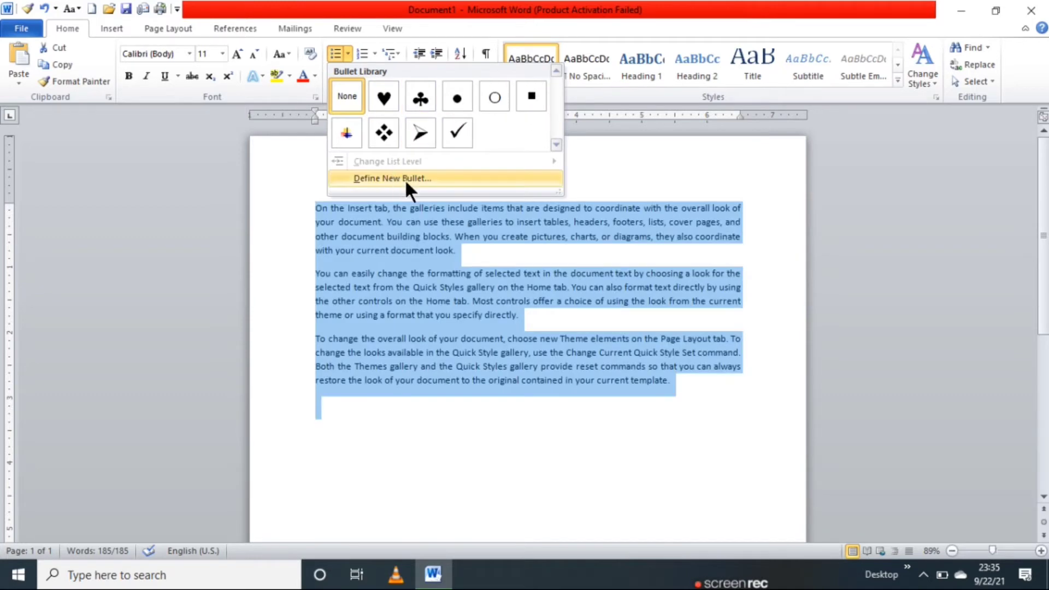
- Browse symbols in Define New Bullet and cancel without applying, then show numbering formats
left_click(402, 176)
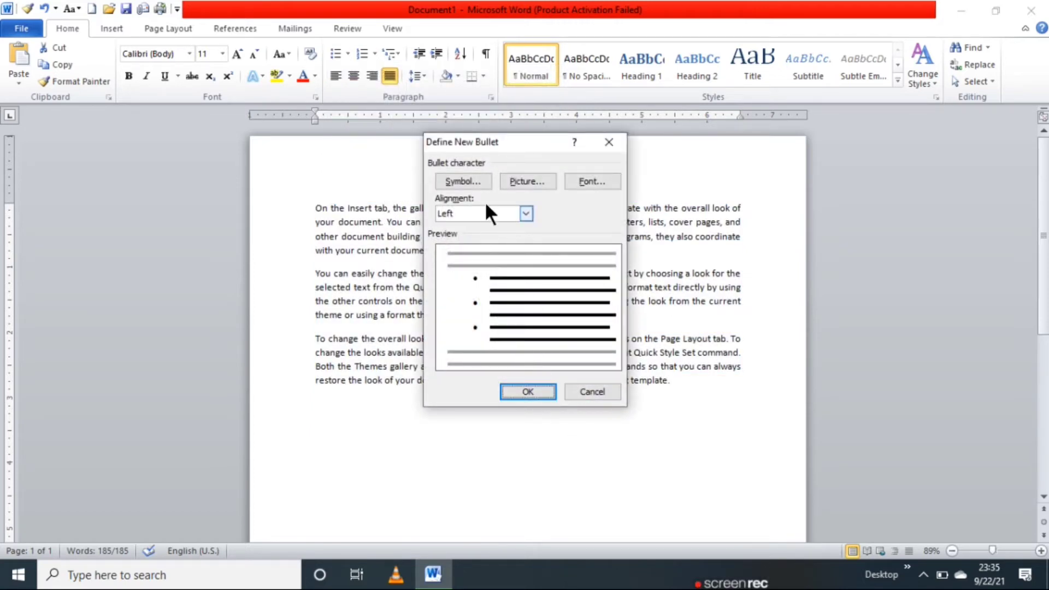
left_click(477, 180)
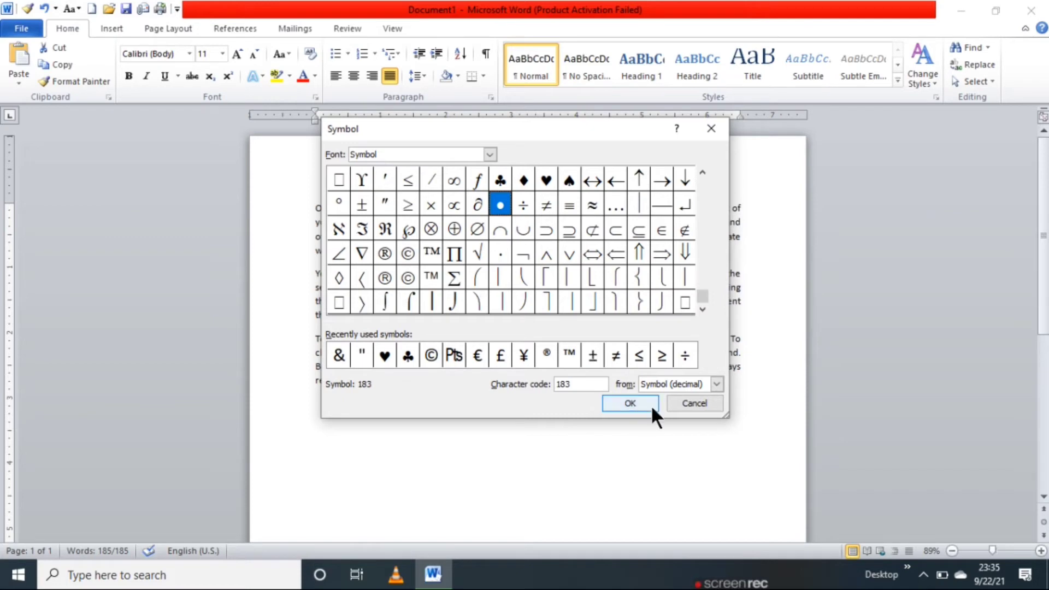
left_click(682, 398)
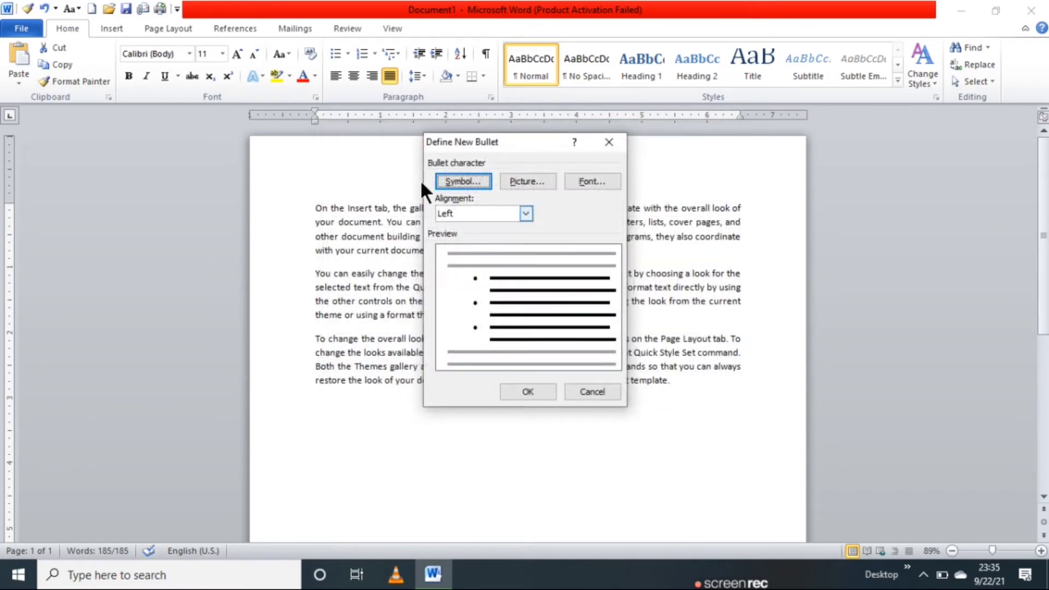
left_click(608, 141)
left_click(372, 50)
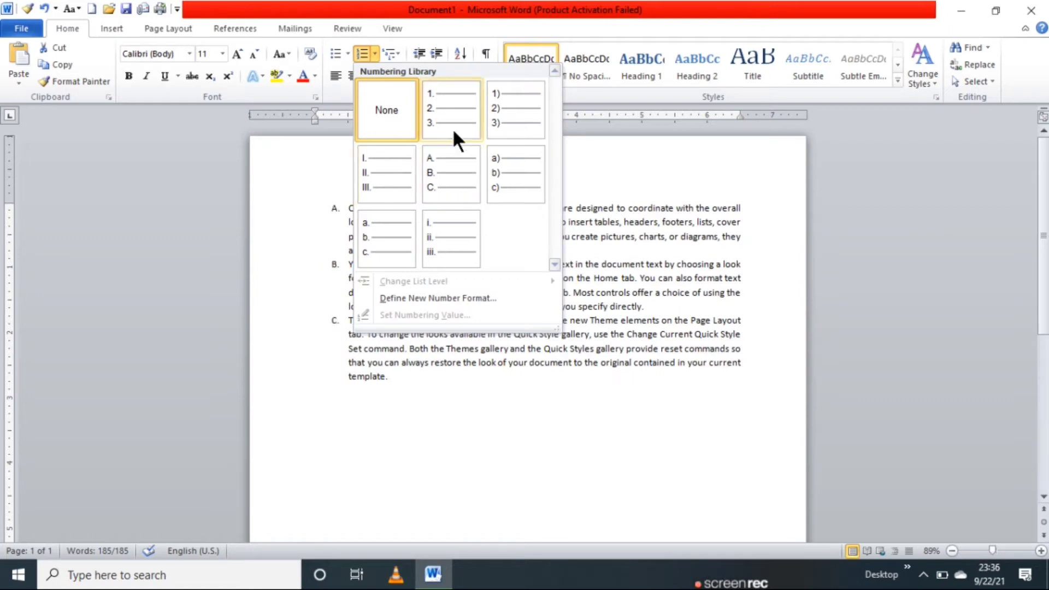
- Number the three paragraphs as a lettered A., B., C. list and start a new item
left_click(432, 159)
left_click(407, 385)
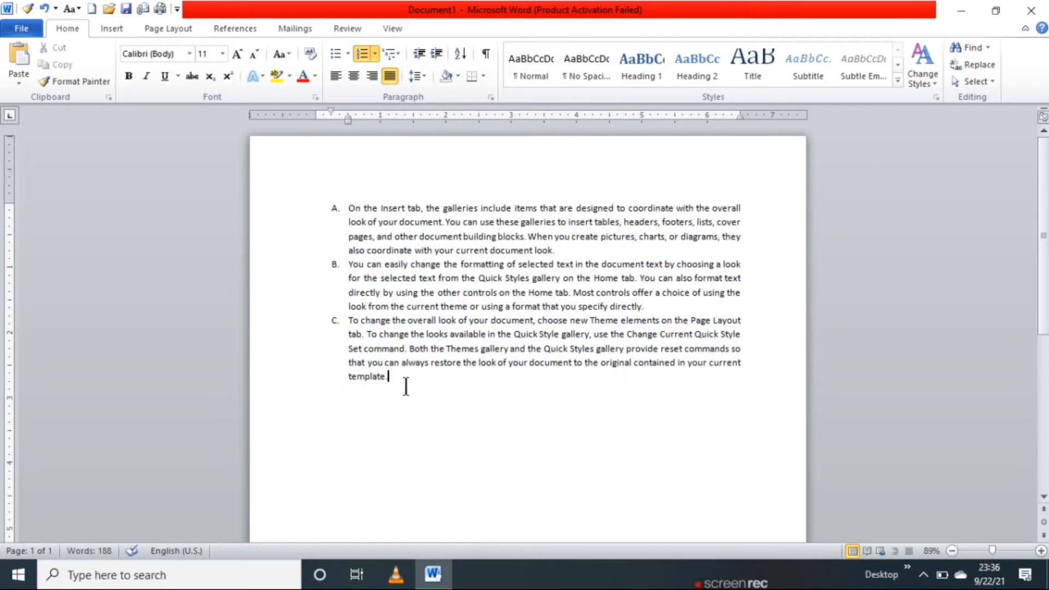
type("hbrj")
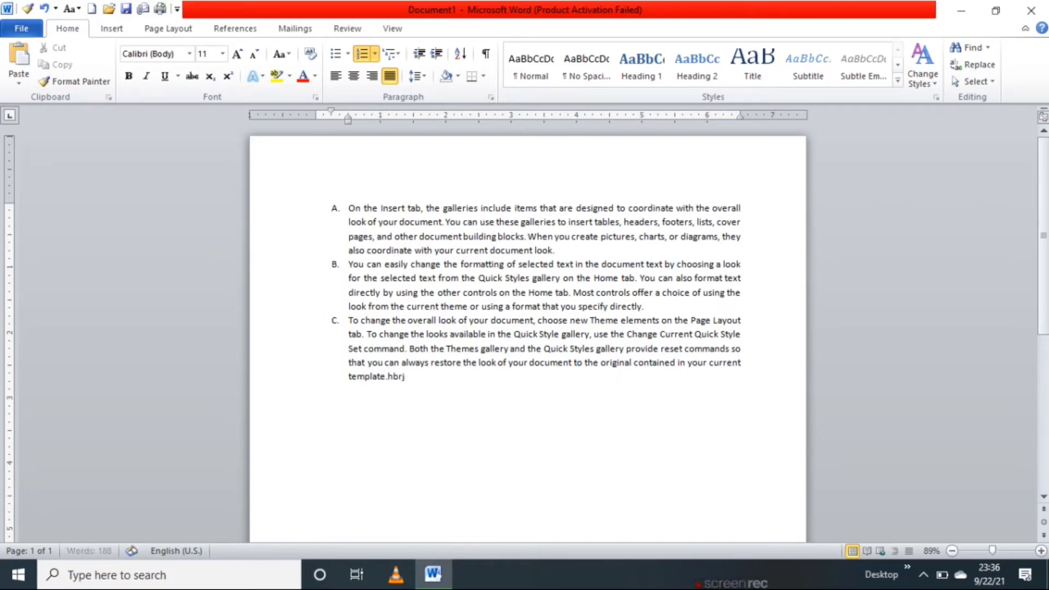
type("bj")
key("Return")
- Add lettered items Jvbkjn, Jthn and Jtb, then select the new items D to F
type("jvbkjn")
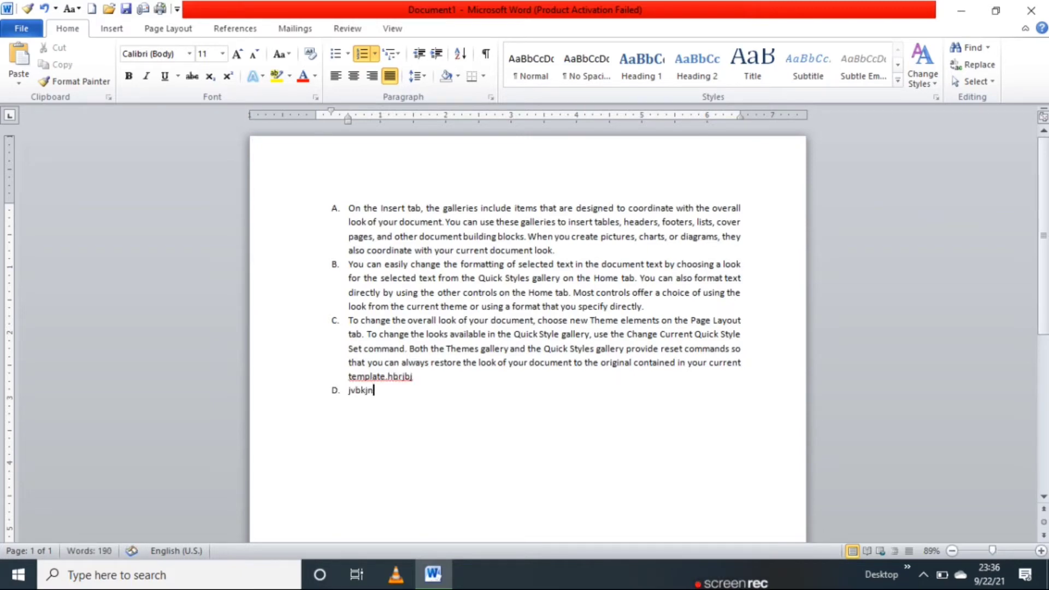
key("Return")
type("jthn")
key("Return")
type("jtb")
key("Return")
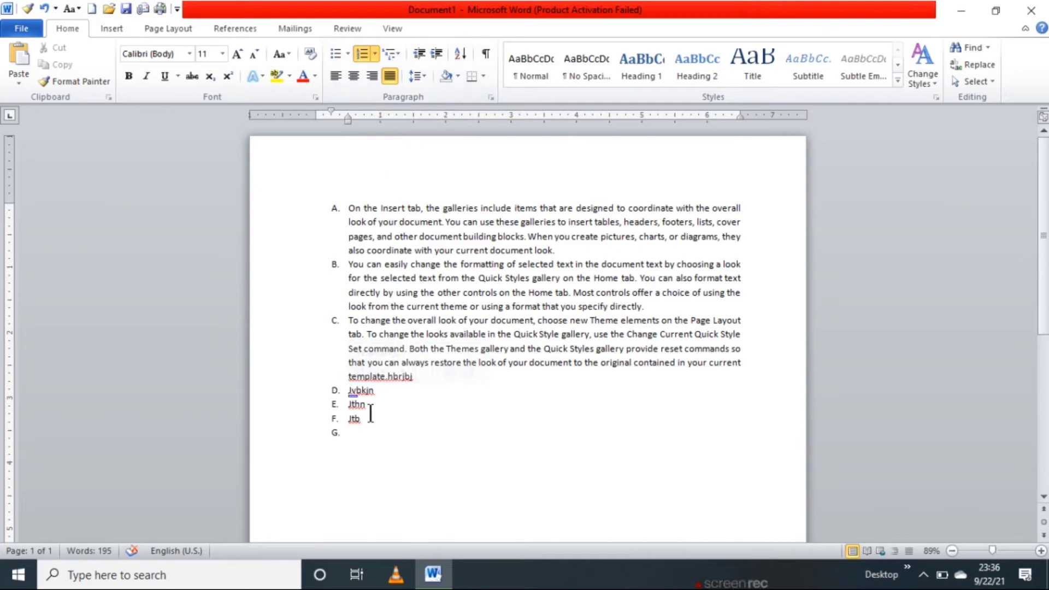
key("shift+Up")
key("shift+Up")
key("shift+Up")
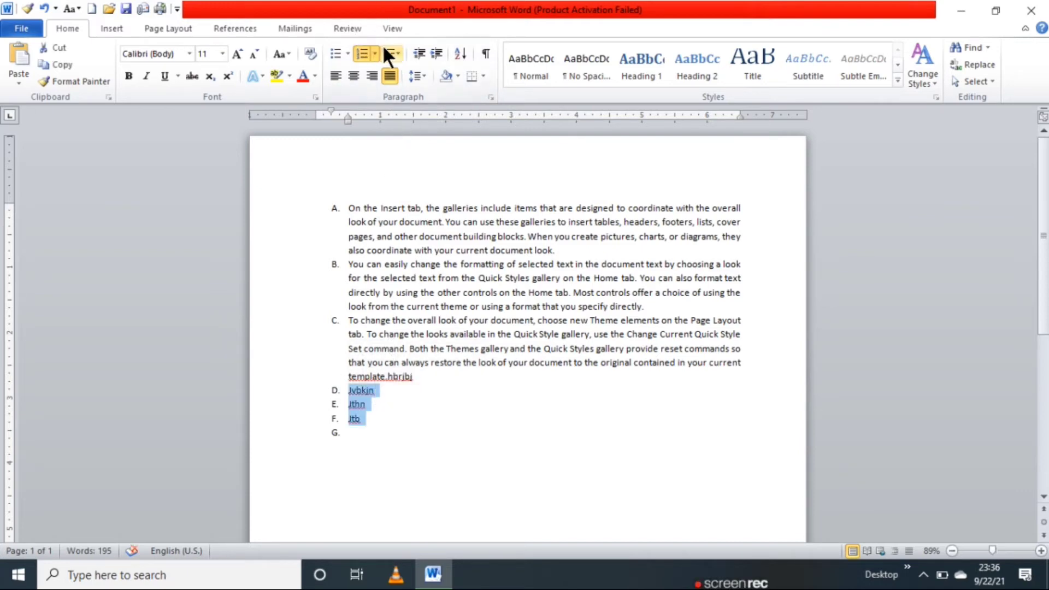
- Renumber the selected items in 1) a) i) multilevel style and add item krkbhj
left_click(386, 50)
mouse_move(478, 198)
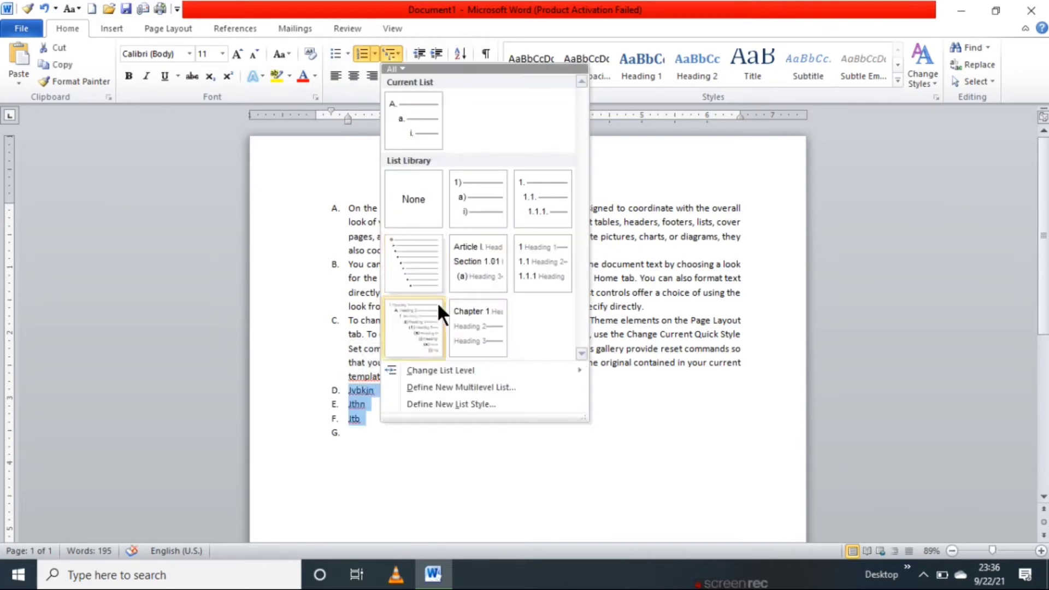
left_click(490, 202)
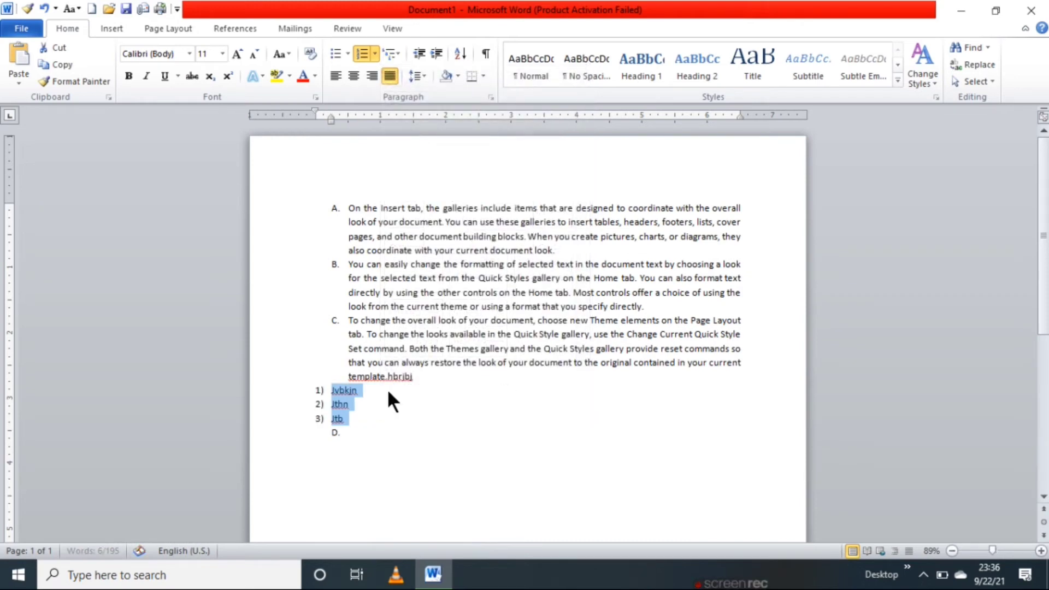
left_click(352, 421)
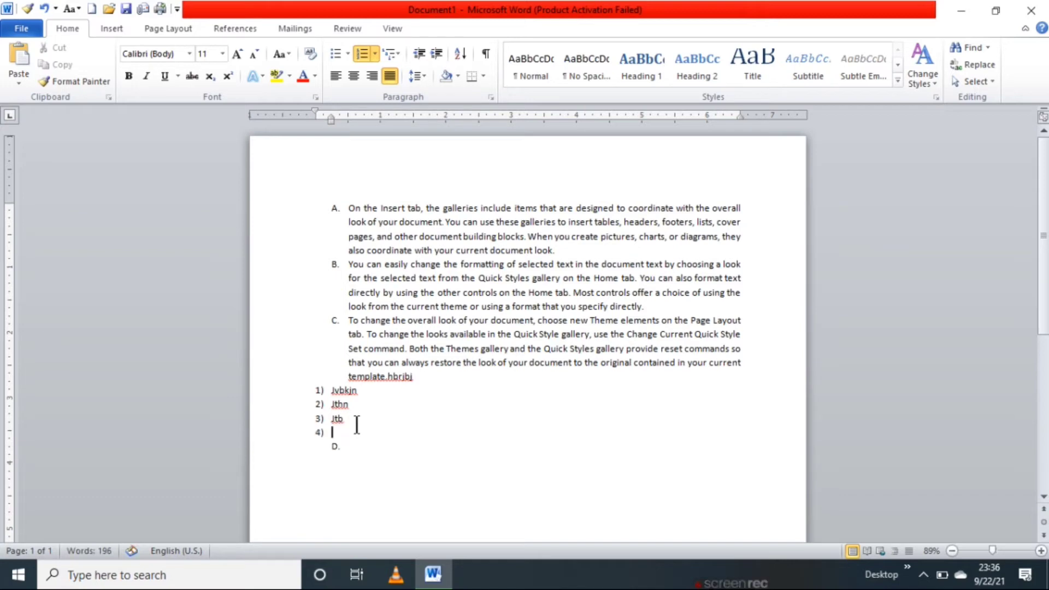
key("Return")
type("krkbhj")
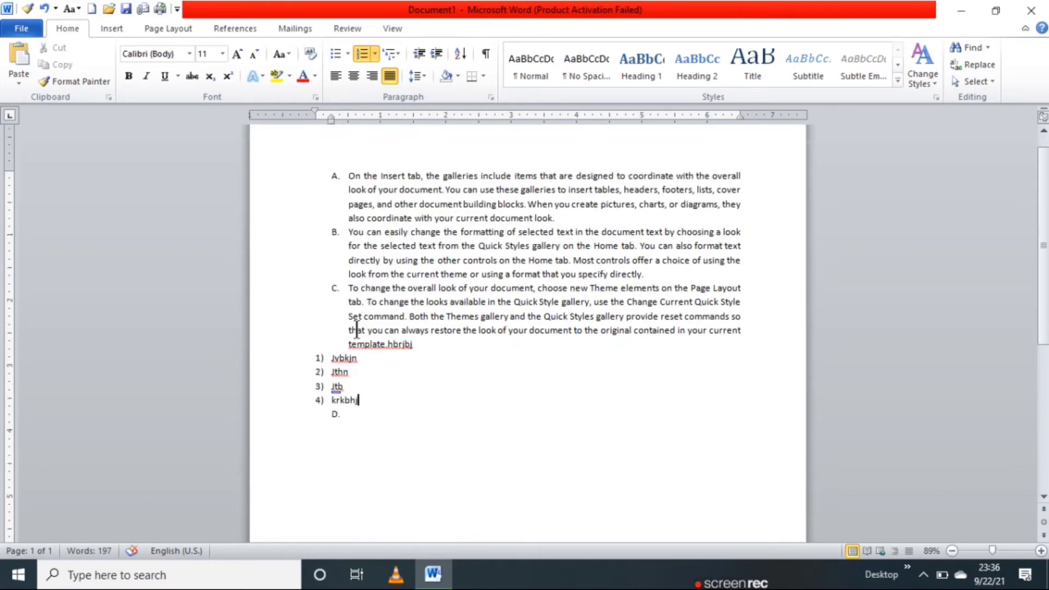
- Indent Jthn and Jtb two levels so they become sub-items i) and ii)
scroll(275, 249, "down", 1)
left_click_drag(331, 373, 353, 387)
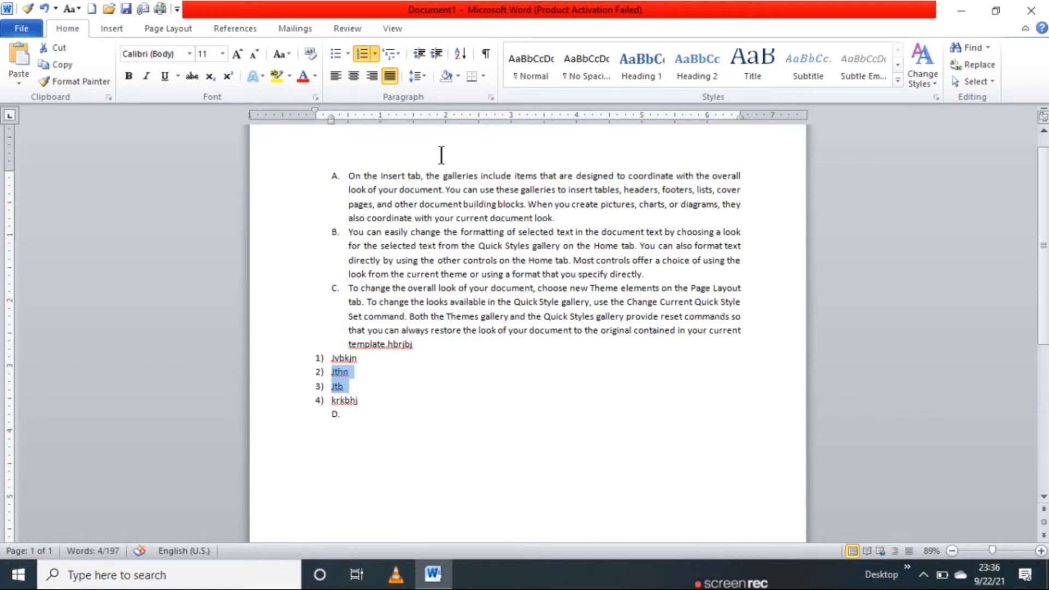
left_click(430, 54)
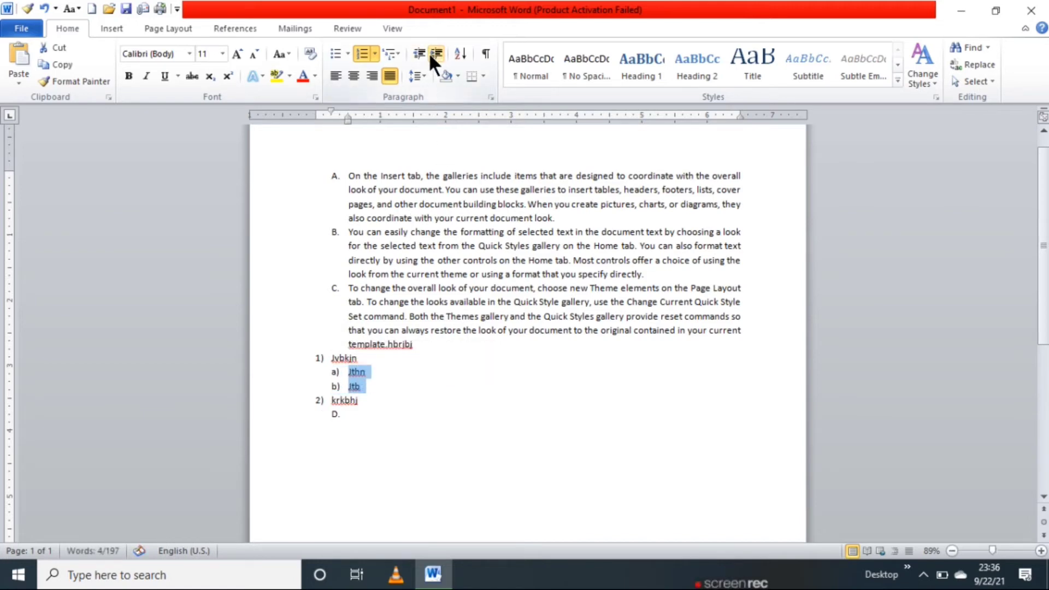
left_click(429, 55)
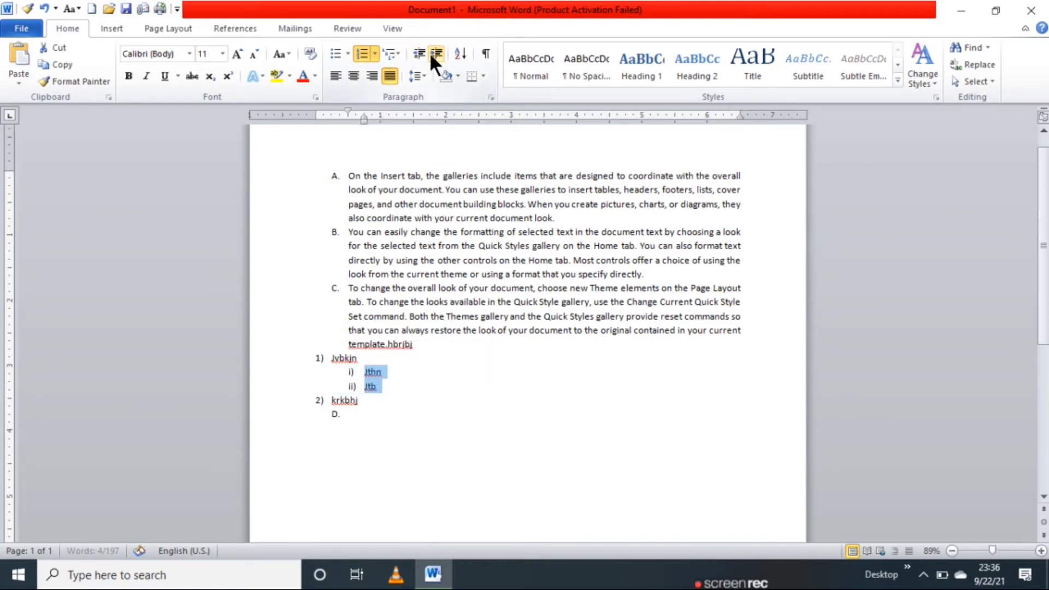
left_click(411, 401)
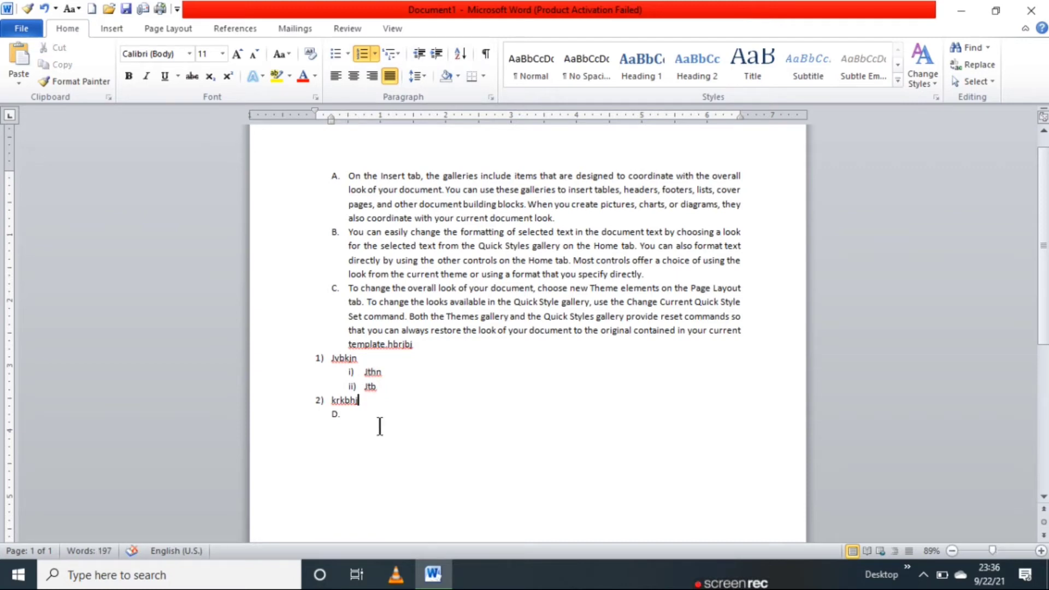
- Add list items Falo ke name, apple and banana after Krkbhj
key("Return")
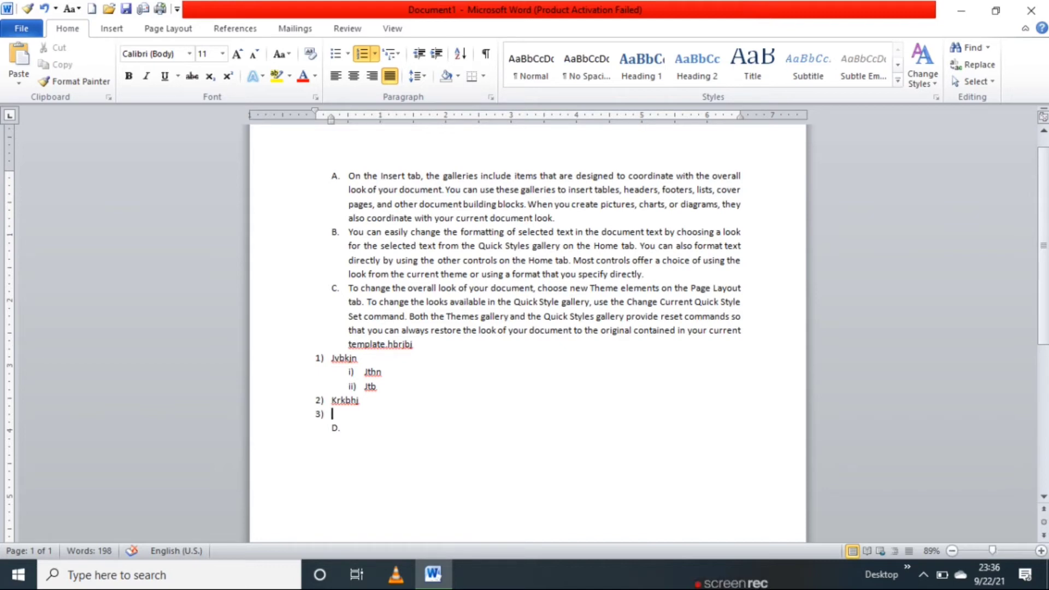
type("Falo ke")
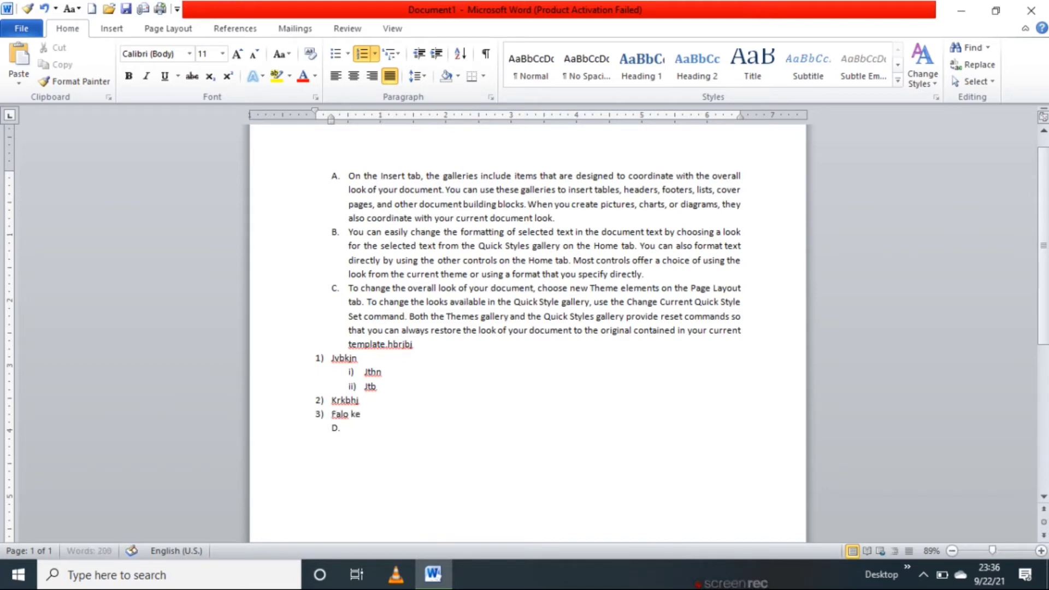
type(" name")
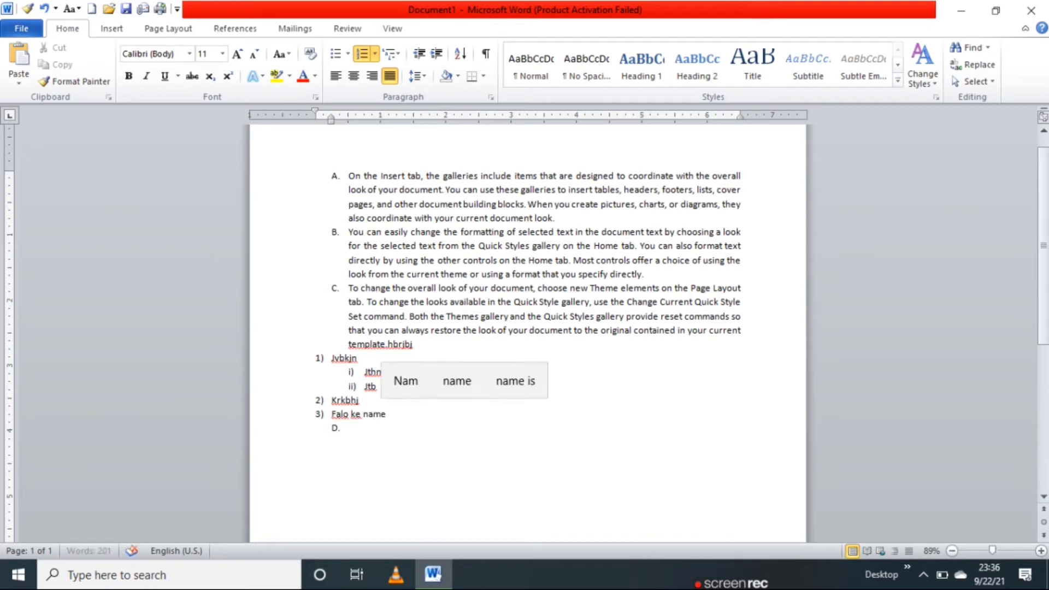
key("Return")
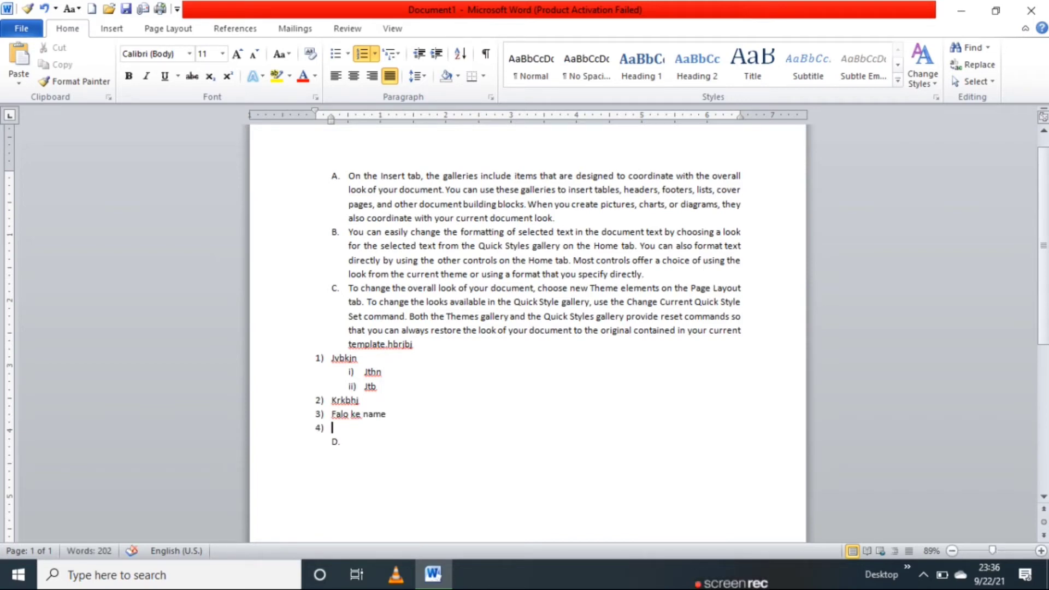
type("apple")
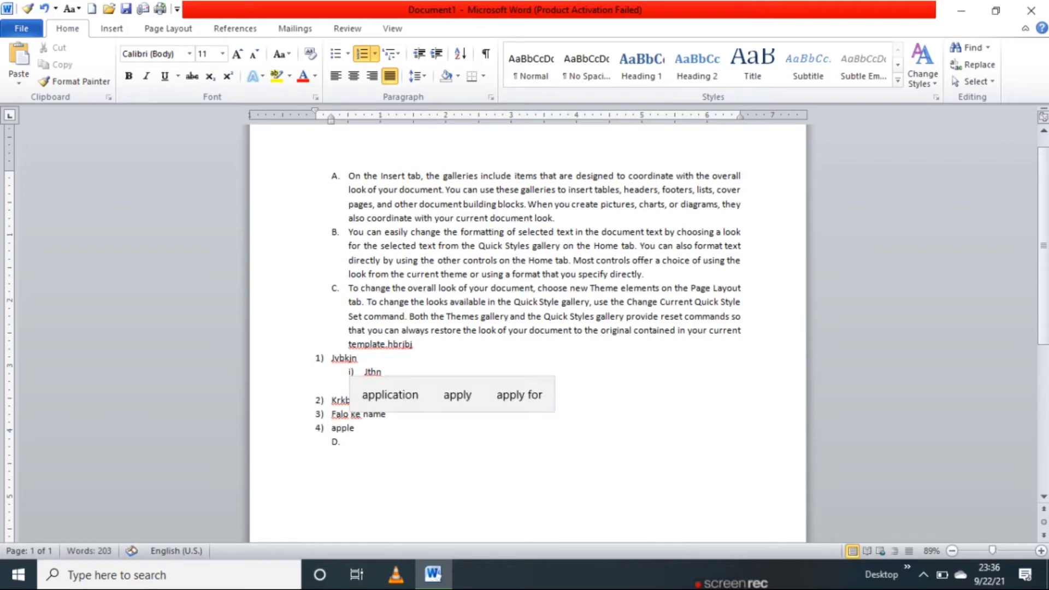
key("Return")
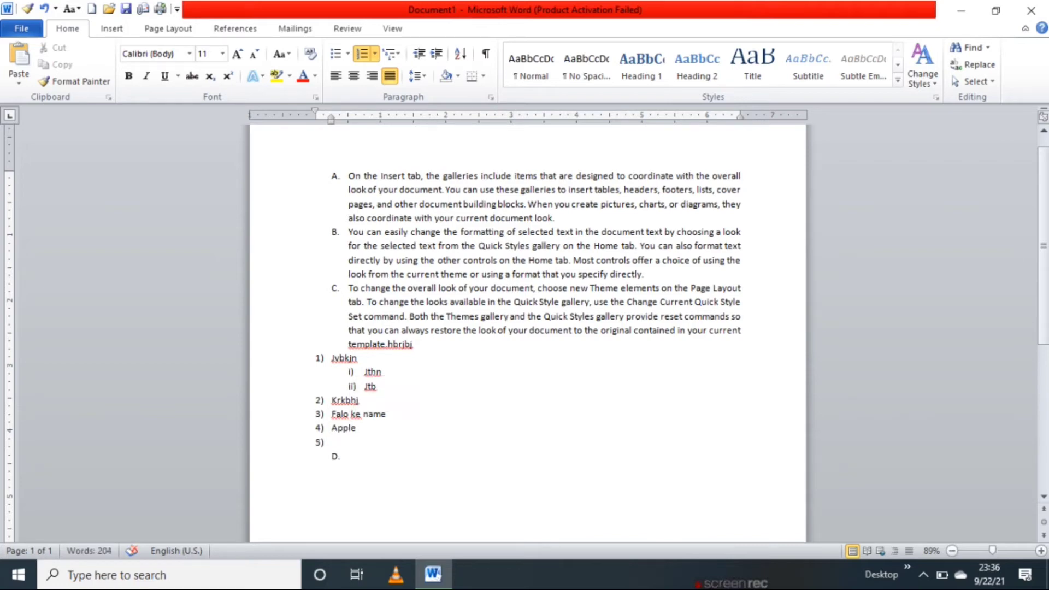
type("bann")
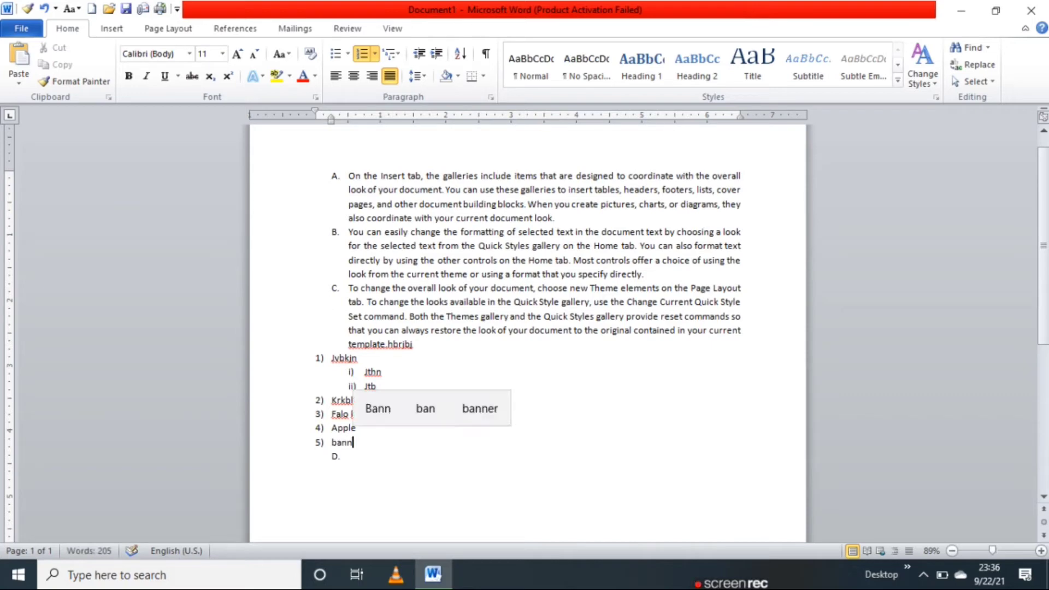
key("BackSpace")
type("a")
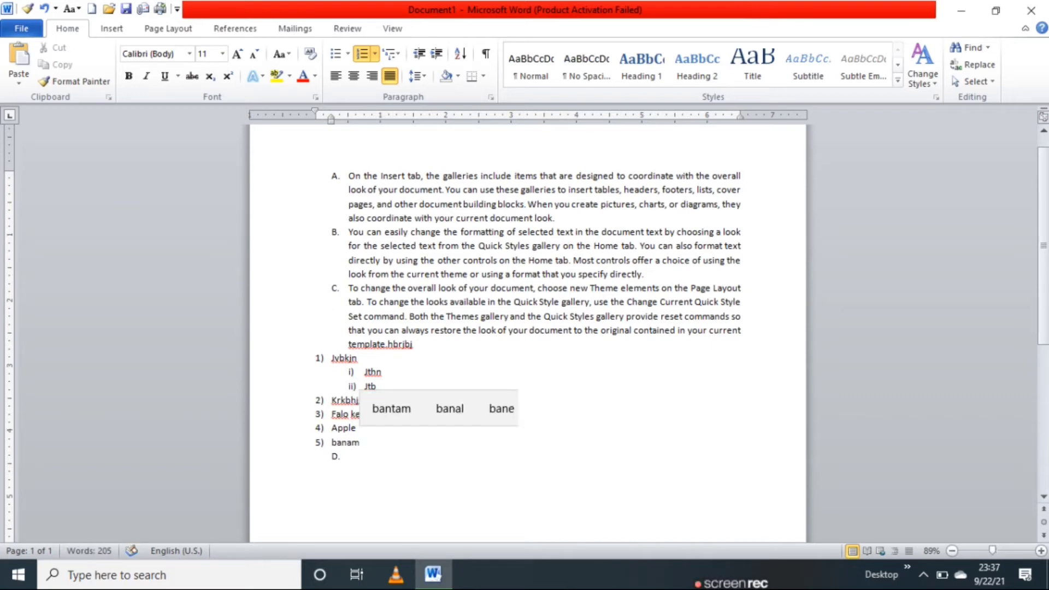
type("na")
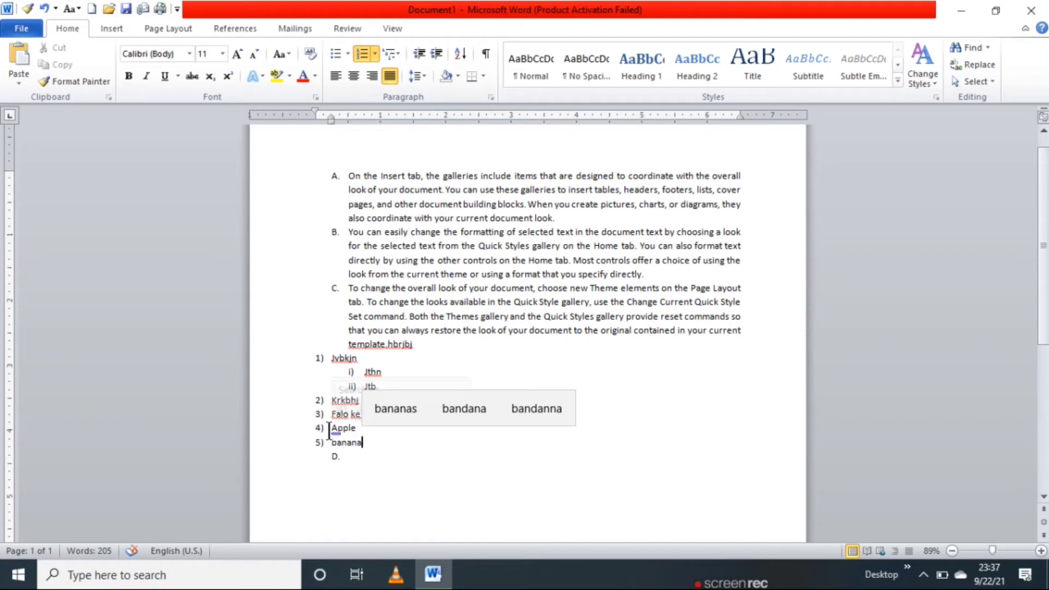
- Nest Apple and banana as sub-items a) and b) under item 3
left_click_drag(329, 429, 367, 444)
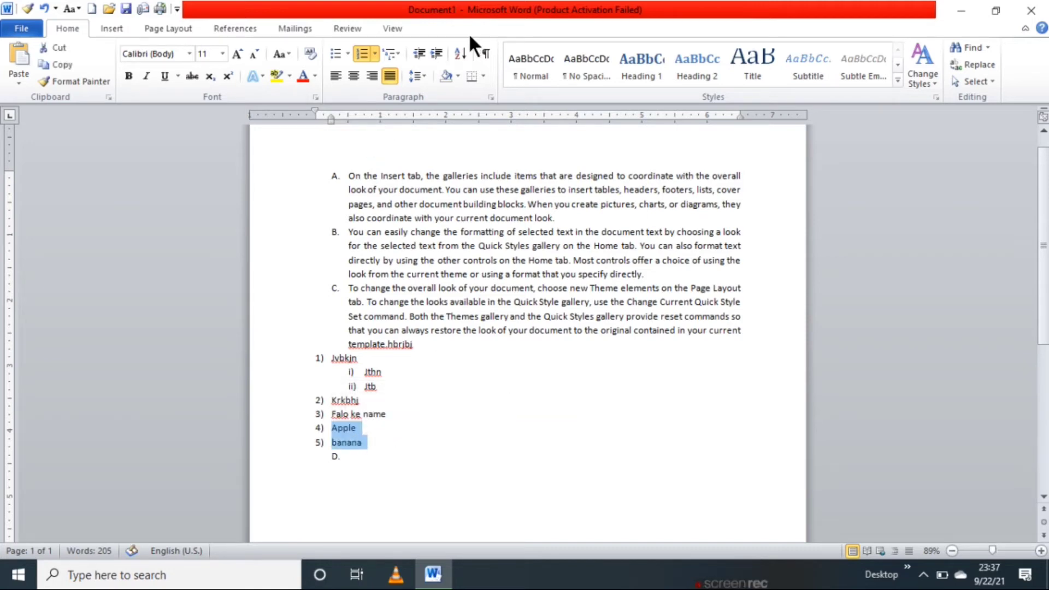
left_click(438, 49)
left_click(444, 403)
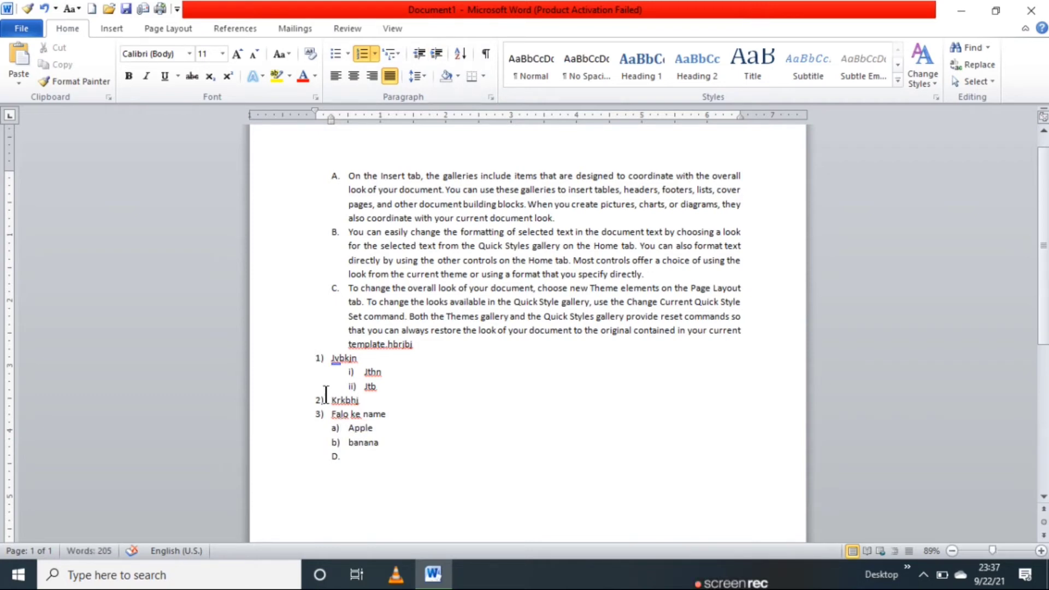
left_click_drag(306, 357, 407, 458)
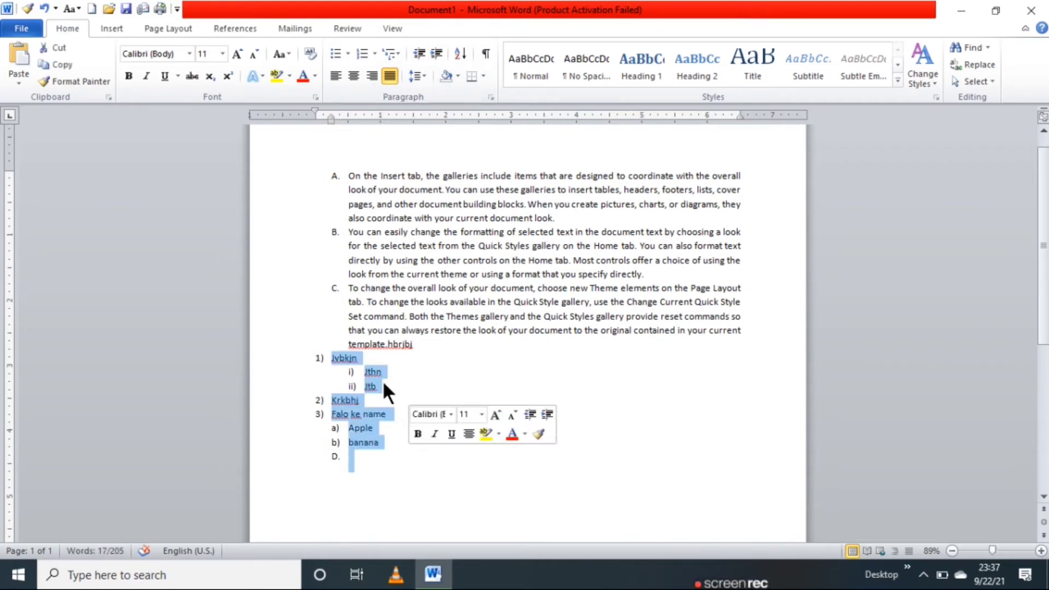
key("ctrl+shift+period")
key("ctrl+shift+period")
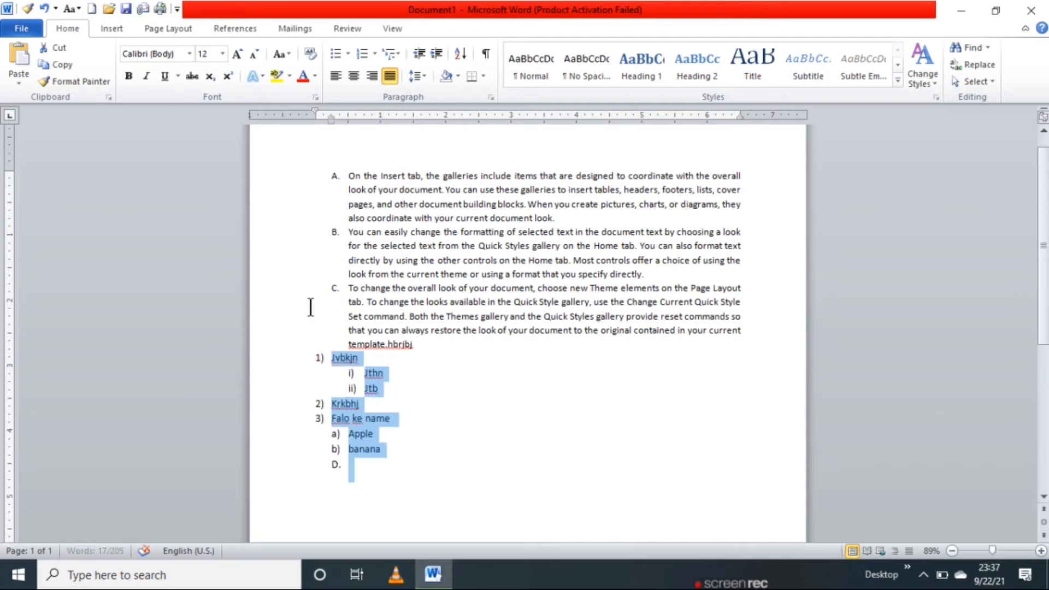
key("ctrl+shift+period")
key("ctrl+shift+period")
key("ctrl+shift+period")
key("ctrl+shift+period")
key("ctrl+shift+period")
key("ctrl+shift+period")
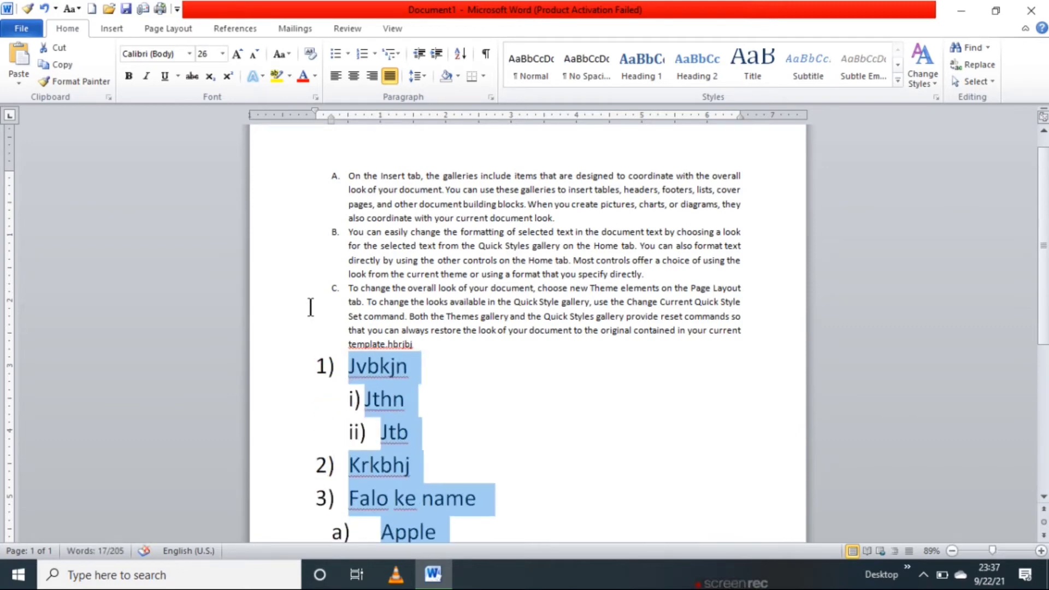
scroll(421, 358, "down", 2)
scroll(461, 343, "down", 3)
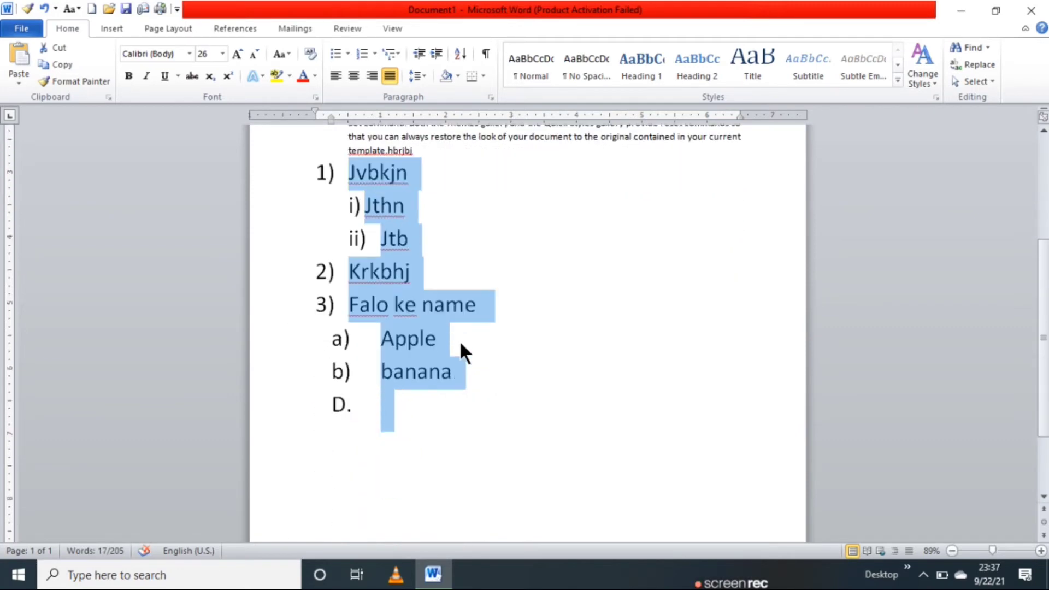
left_click(501, 360)
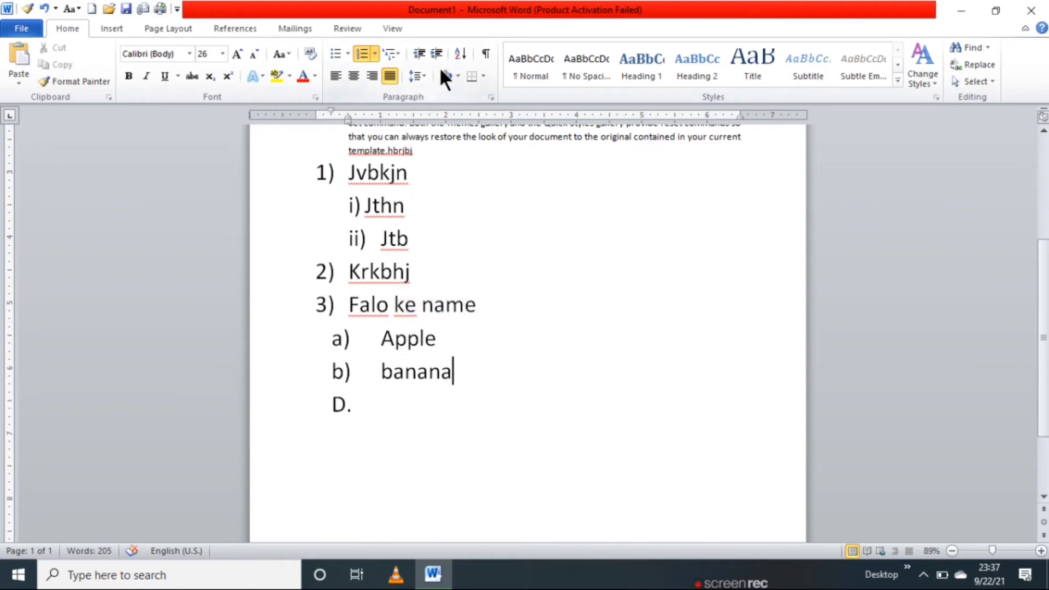
- Adjust banana's indent level until it becomes a (1) sub-item under Apple
left_click_drag(465, 371, 384, 372)
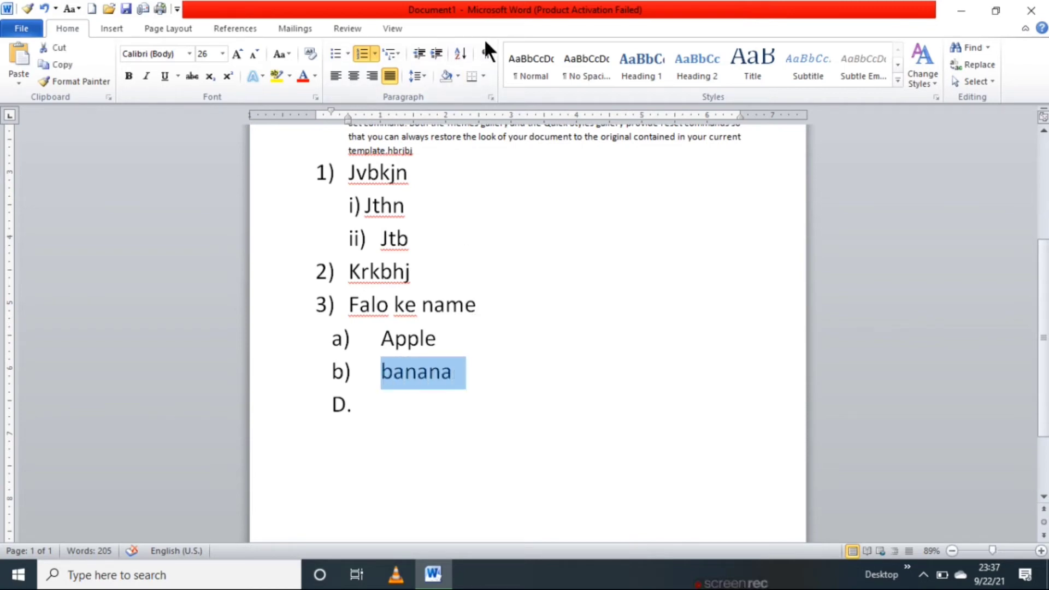
left_click(434, 50)
left_click(434, 50)
left_click(434, 50)
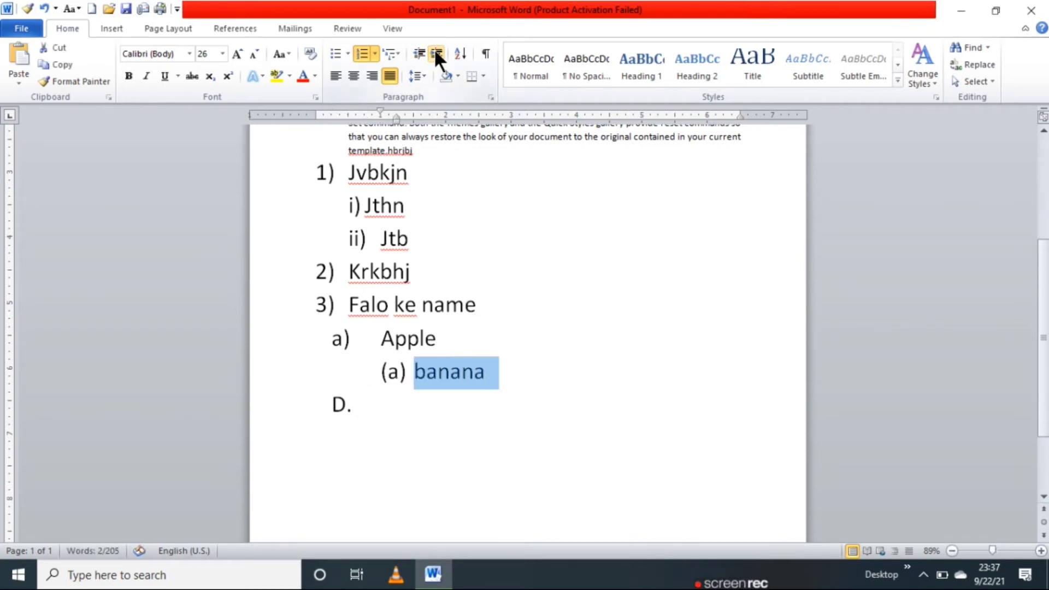
left_click(434, 50)
left_click(417, 51)
left_click(418, 51)
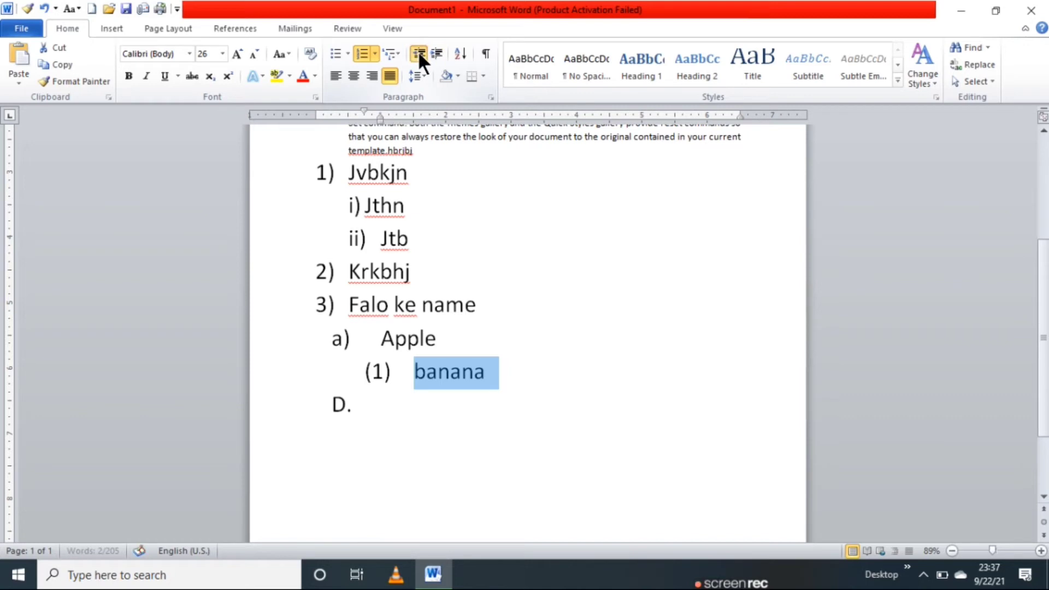
left_click(418, 50)
left_click(436, 51)
left_click(419, 50)
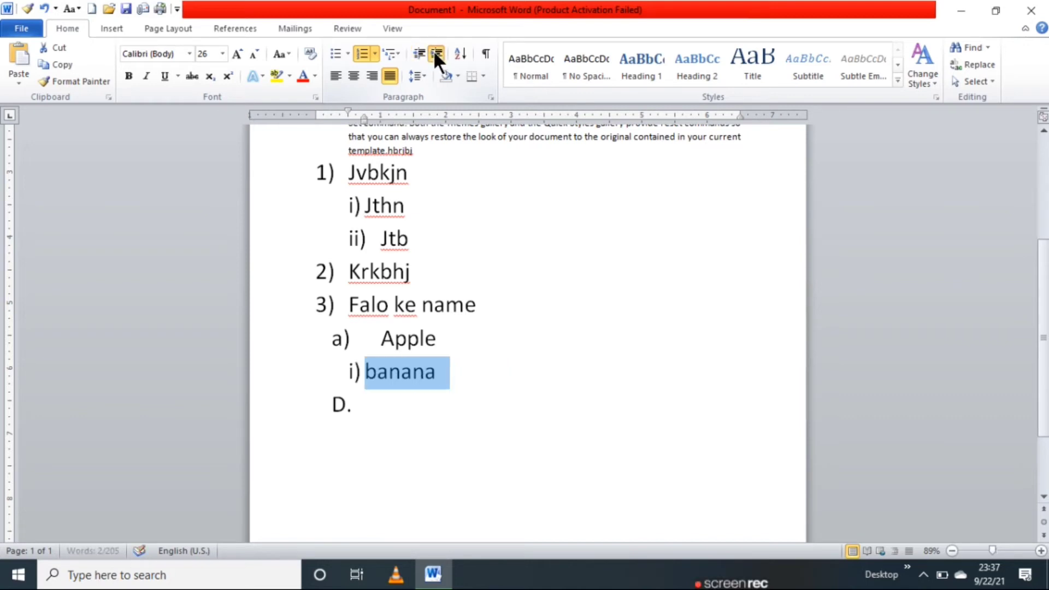
left_click(434, 51)
left_click(418, 51)
left_click(434, 51)
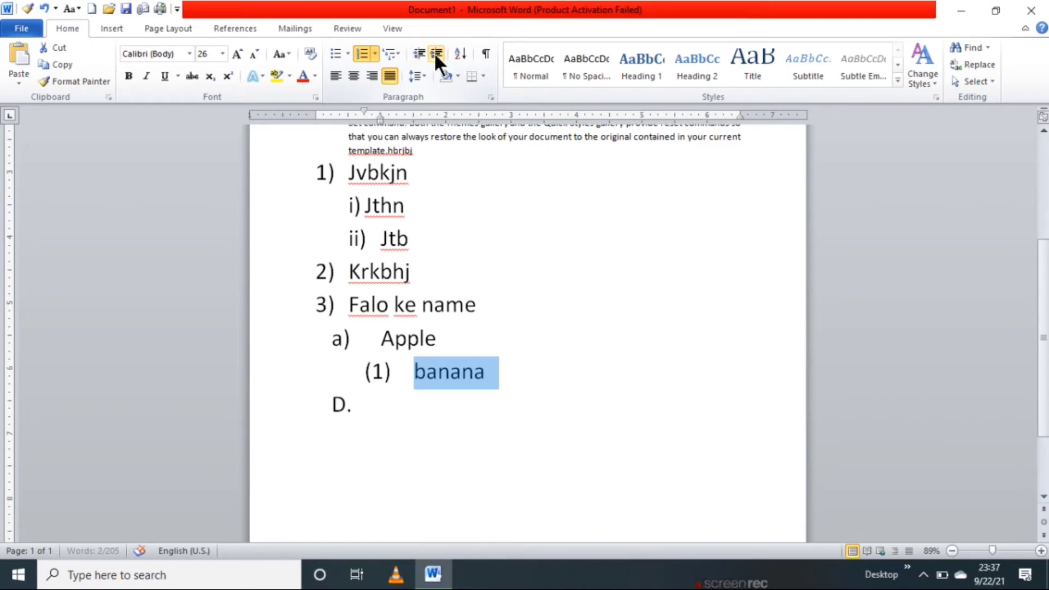
- Try centred and left alignment on banana, finally leaving it right-aligned
left_click(356, 75)
left_click(335, 75)
left_click(371, 76)
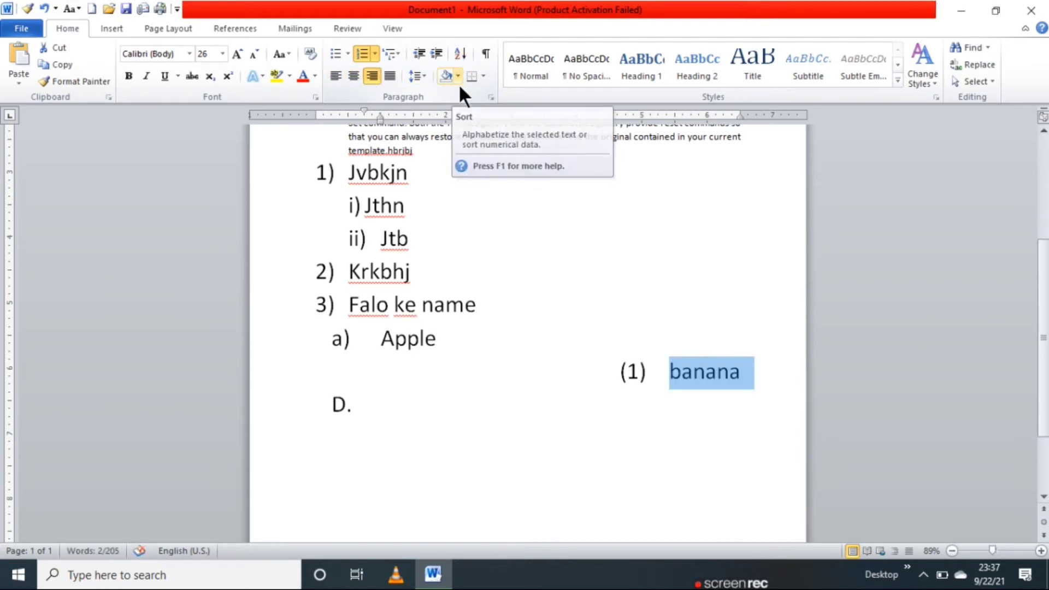
scroll(467, 183, "down", 3)
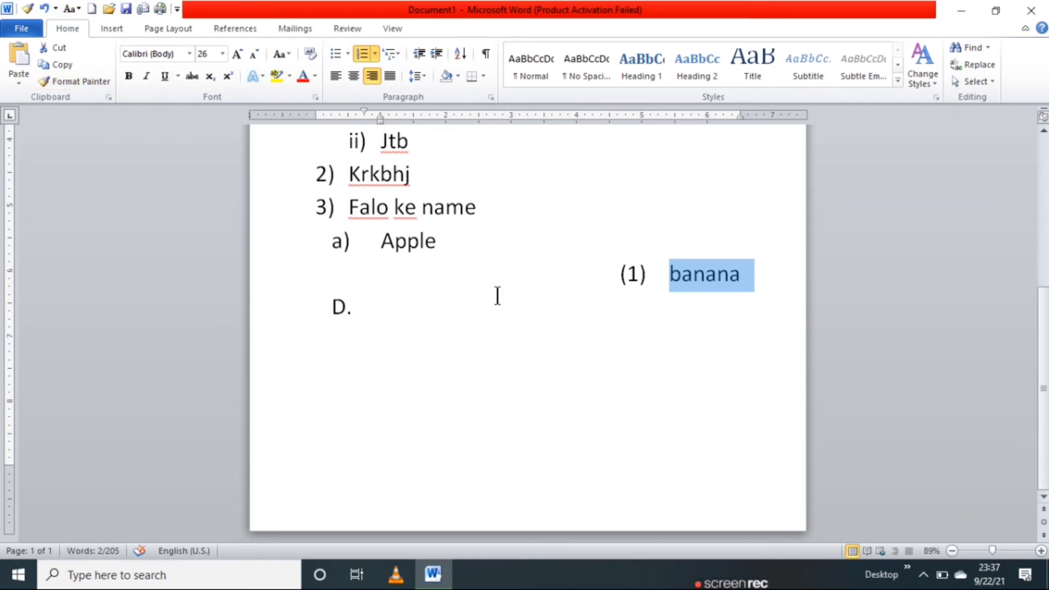
- Replace all text with 123, 124, 125 and 126 on separate lines, enlarged to 48 pt
key("ctrl+a")
key("Delete")
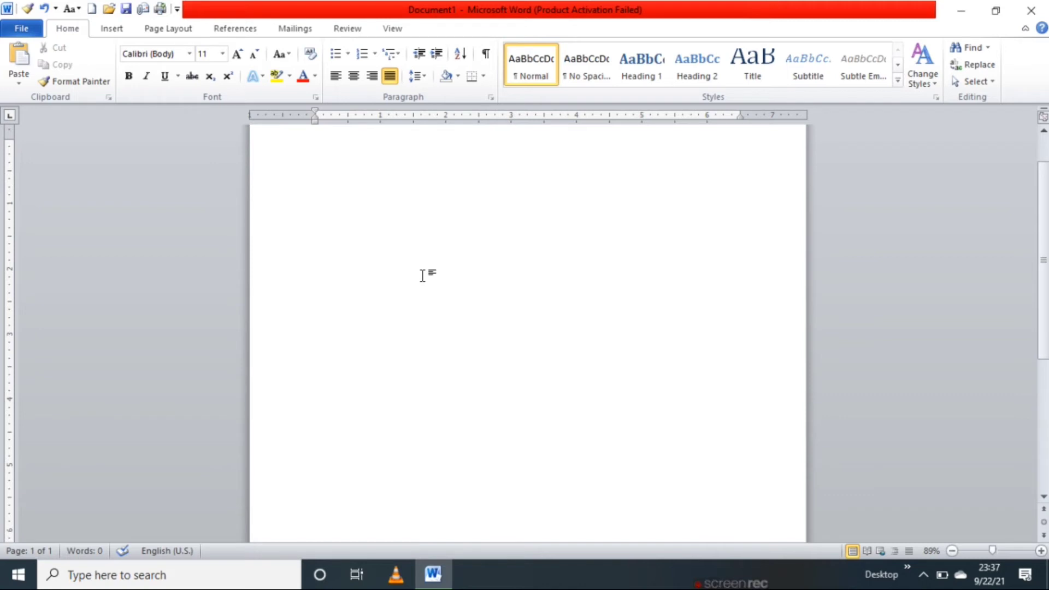
type("123")
key("Return")
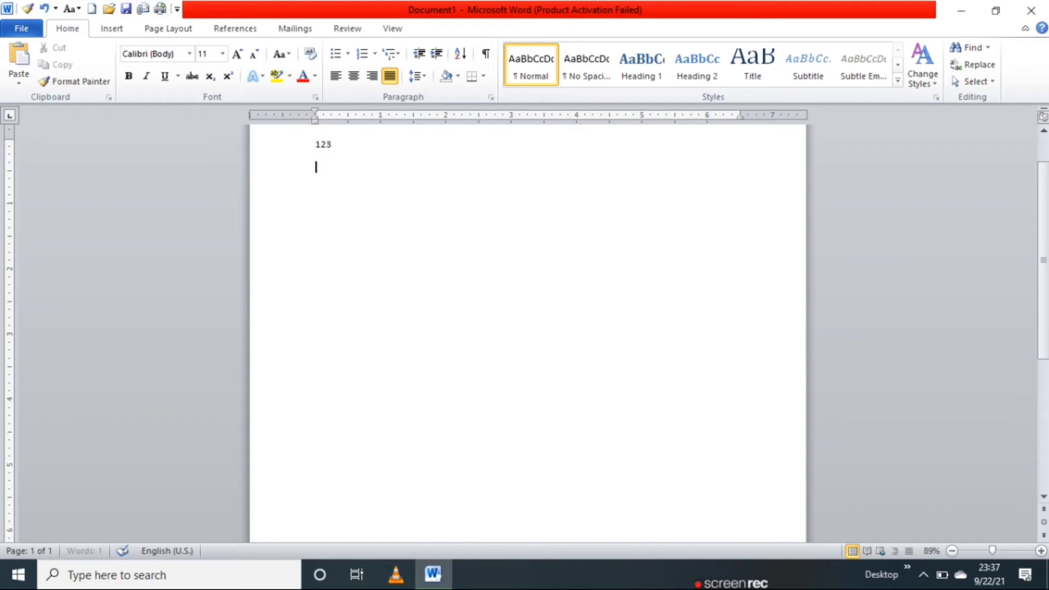
type("4 12")
type("5 ")
type("126")
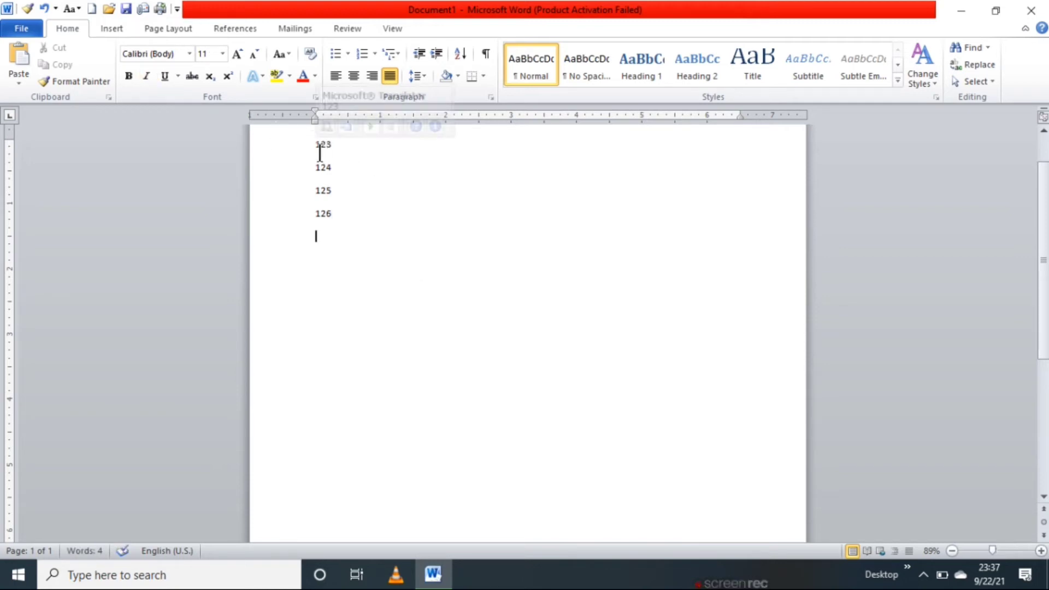
key("ctrl+a")
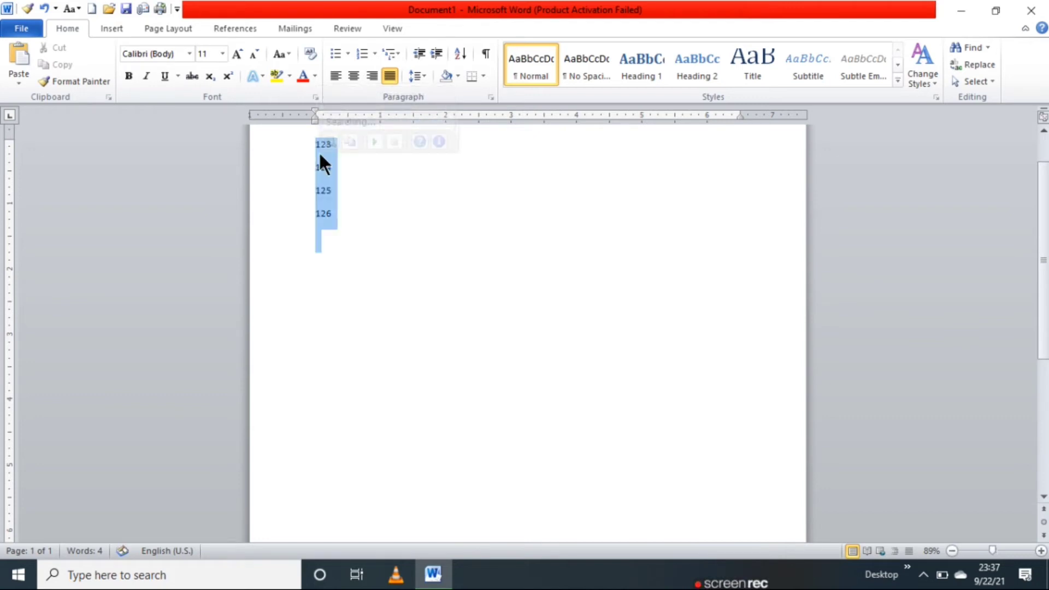
key("ctrl+shift+period")
key("ctrl+shift+period")
key("ctrl+shift+period")
key("ctrl+shift+period")
key("ctrl+shift+period")
key("ctrl+shift+period")
key("ctrl+shift+period")
key("ctrl+shift+period")
key("ctrl+shift+period")
key("ctrl+shift+period")
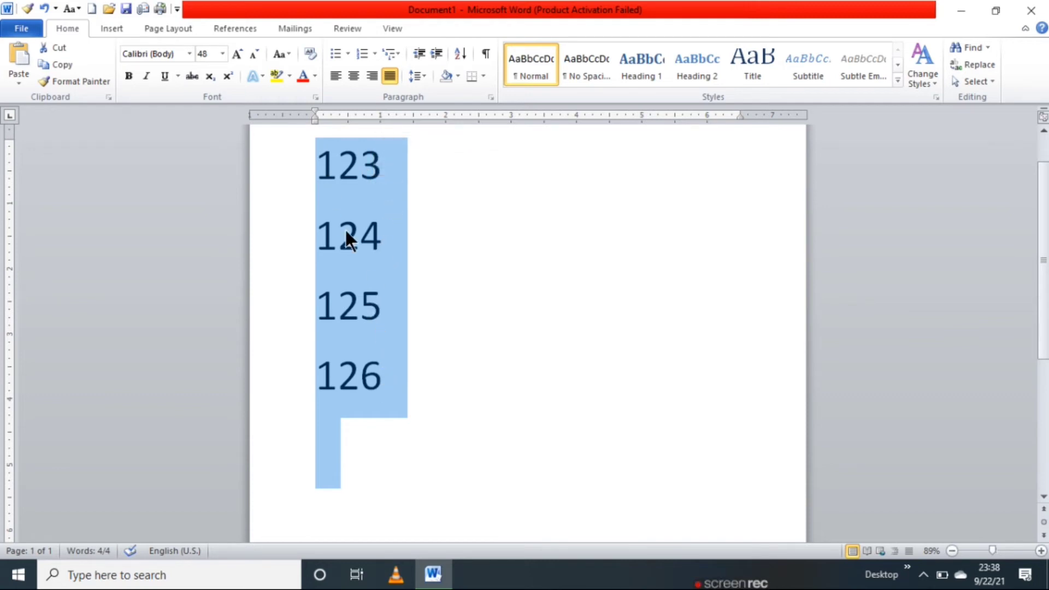
- Sort the numbers in descending order, 126 down to 123
left_click(460, 53)
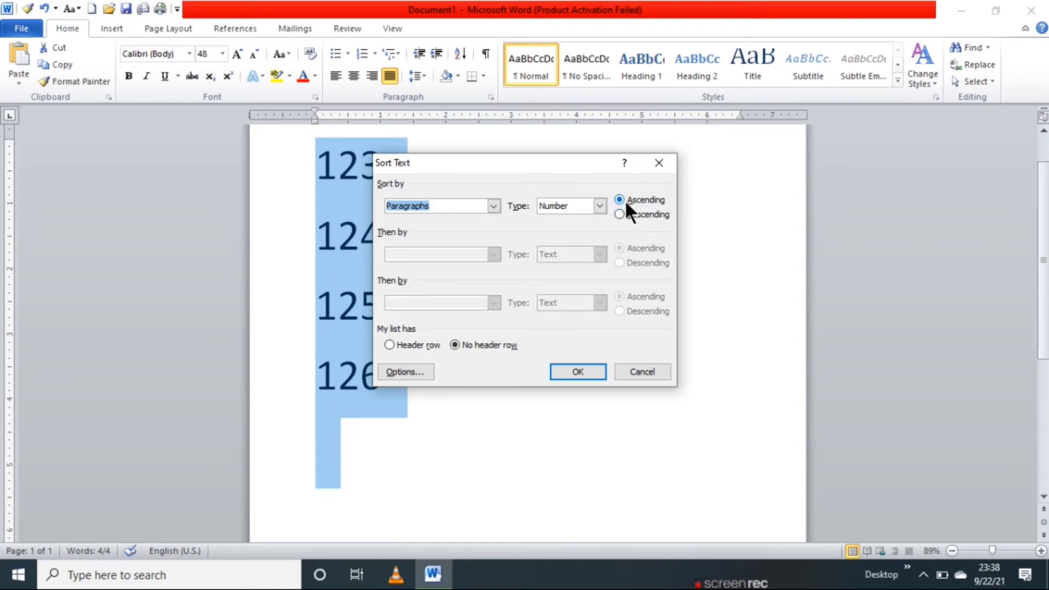
left_click(620, 214)
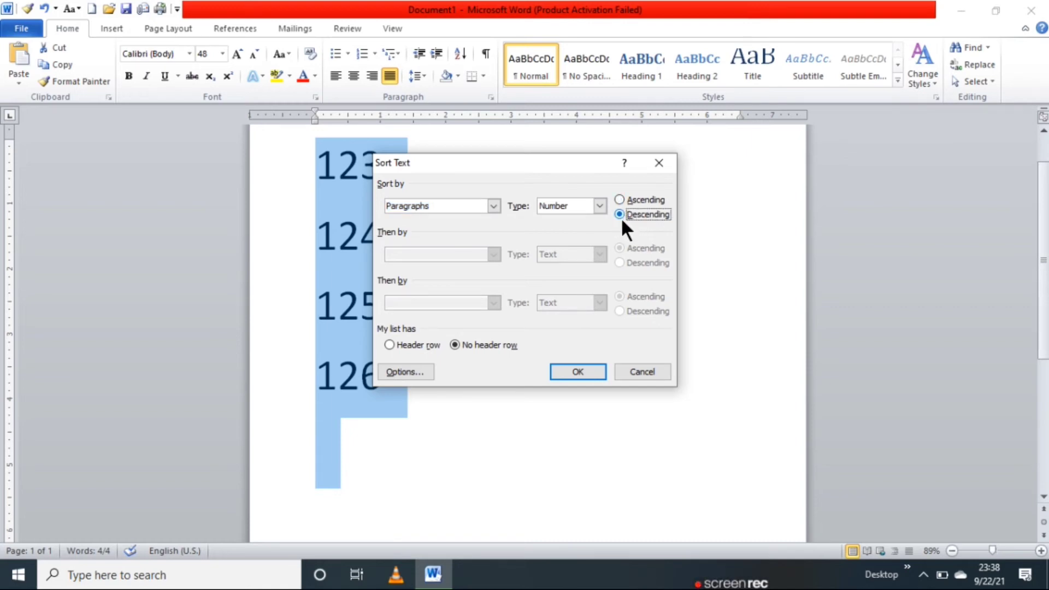
left_click(581, 372)
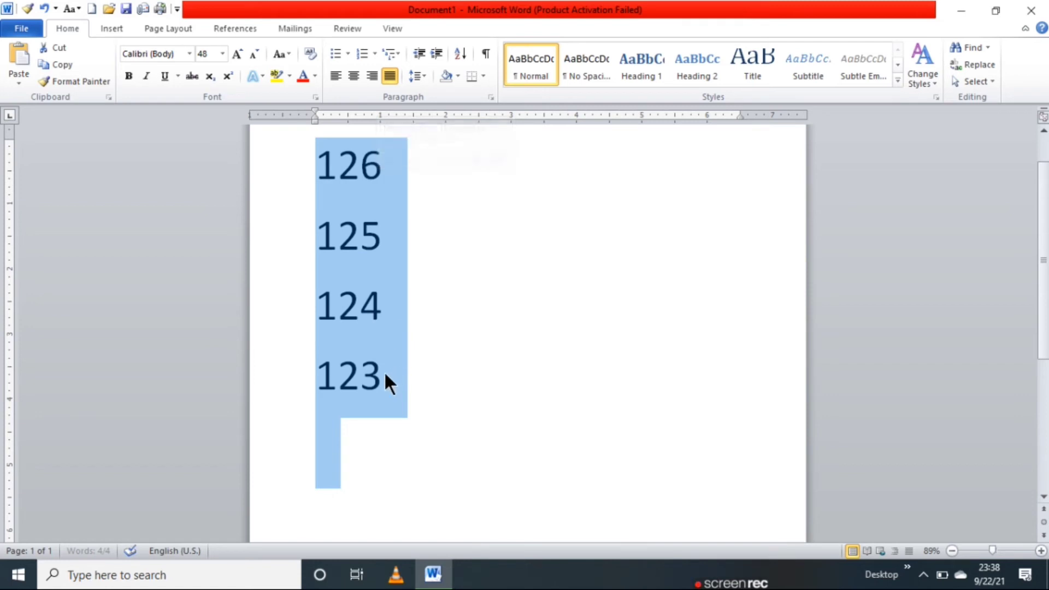
- Sort the numbers back into ascending order, 123 up to 126
left_click(458, 51)
left_click(640, 200)
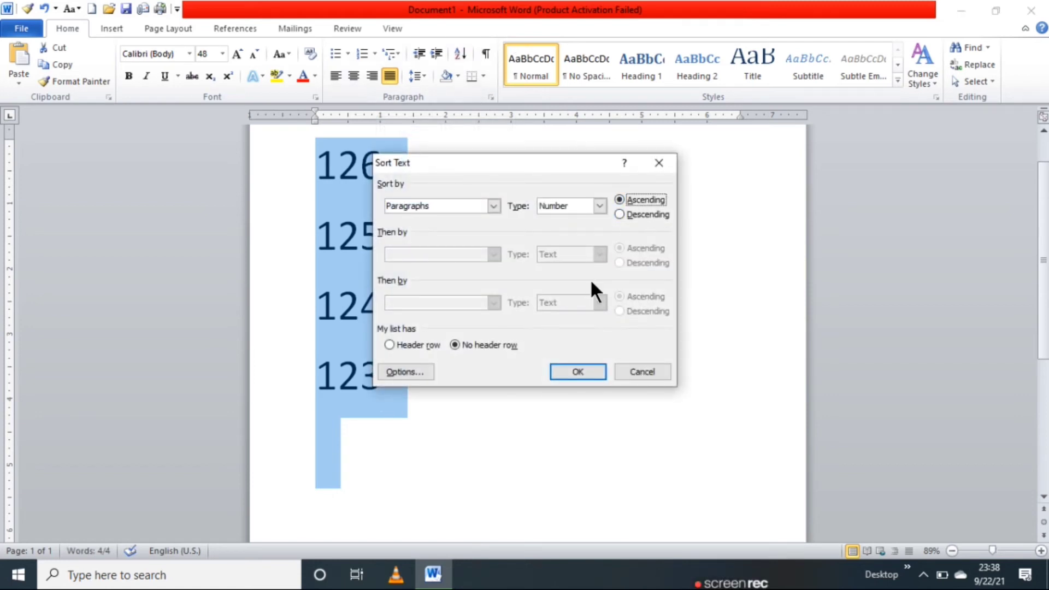
left_click(578, 372)
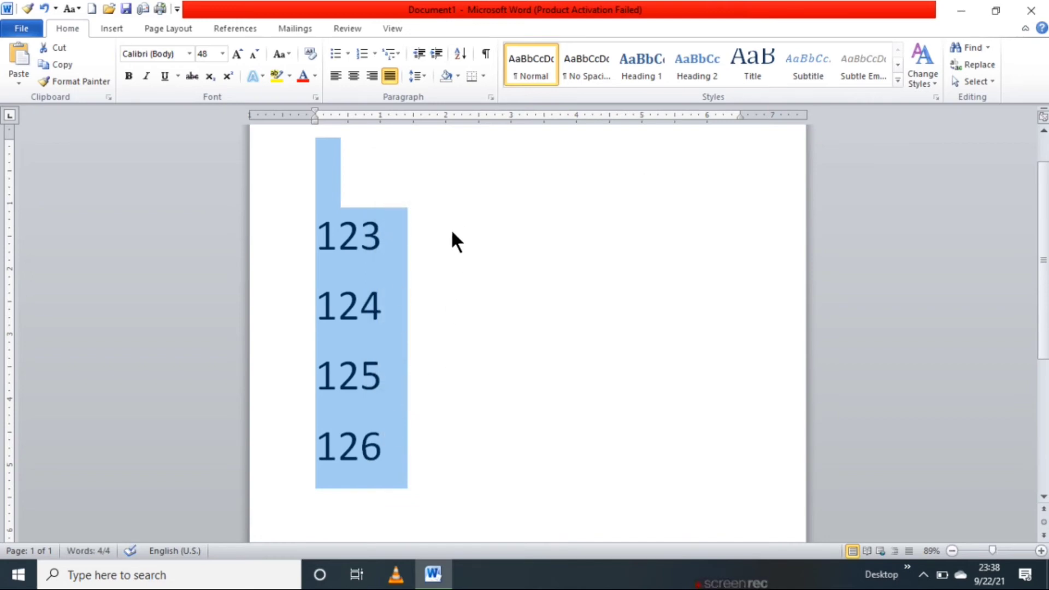
- Shade the number table yellow
scroll(444, 230, "up", 1)
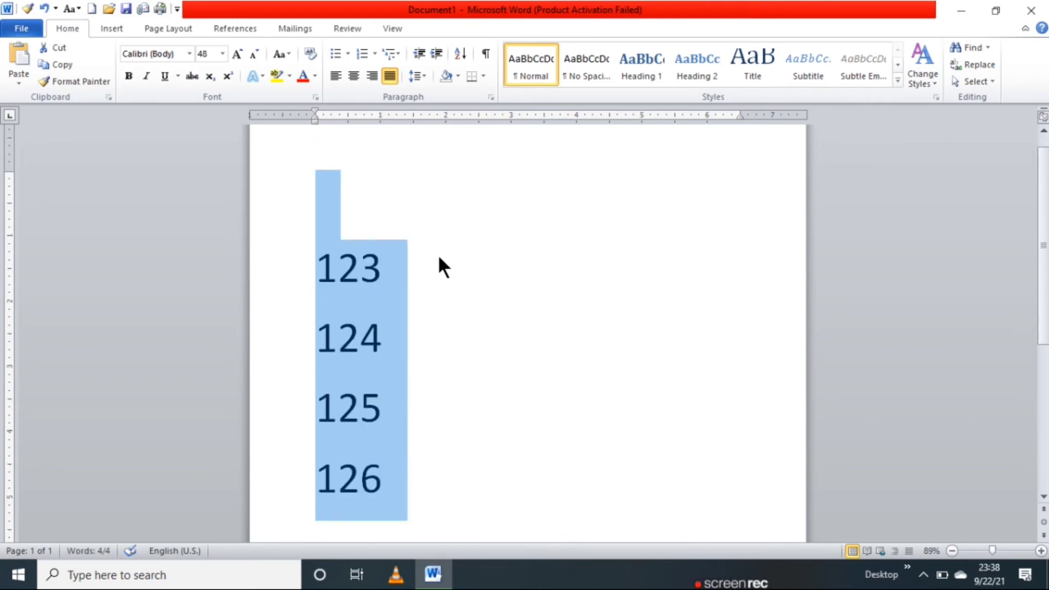
left_click(458, 76)
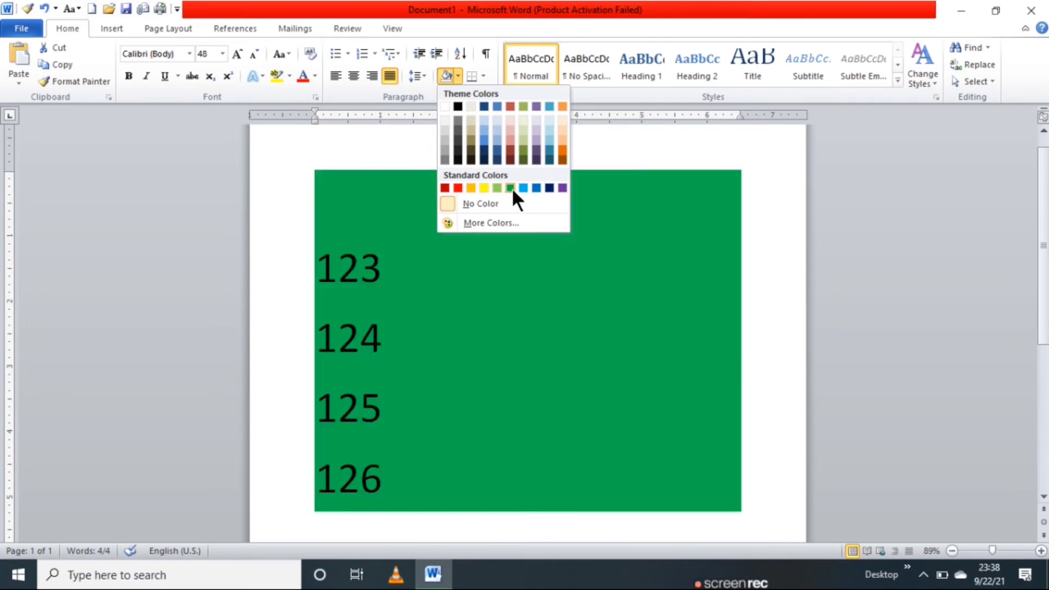
left_click(484, 187)
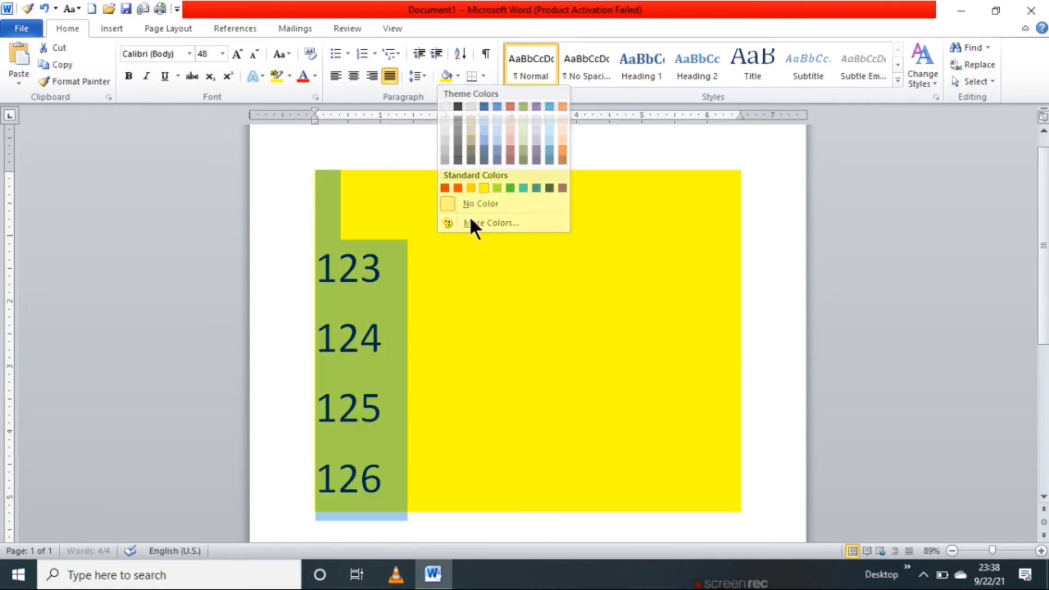
- Apply All Borders to every cell of the table
left_click(482, 76)
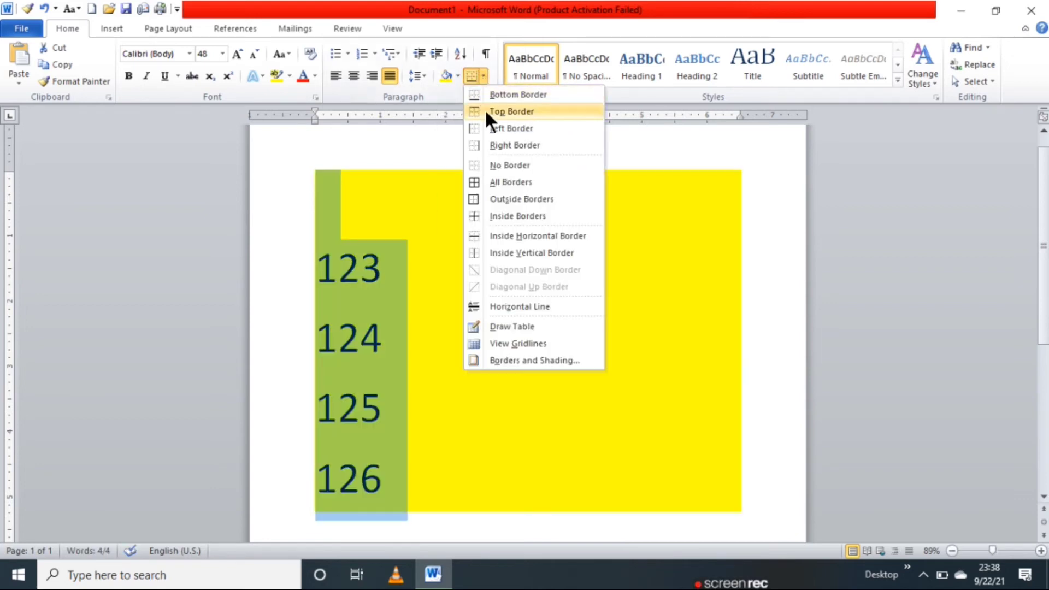
left_click(506, 184)
left_click(475, 239)
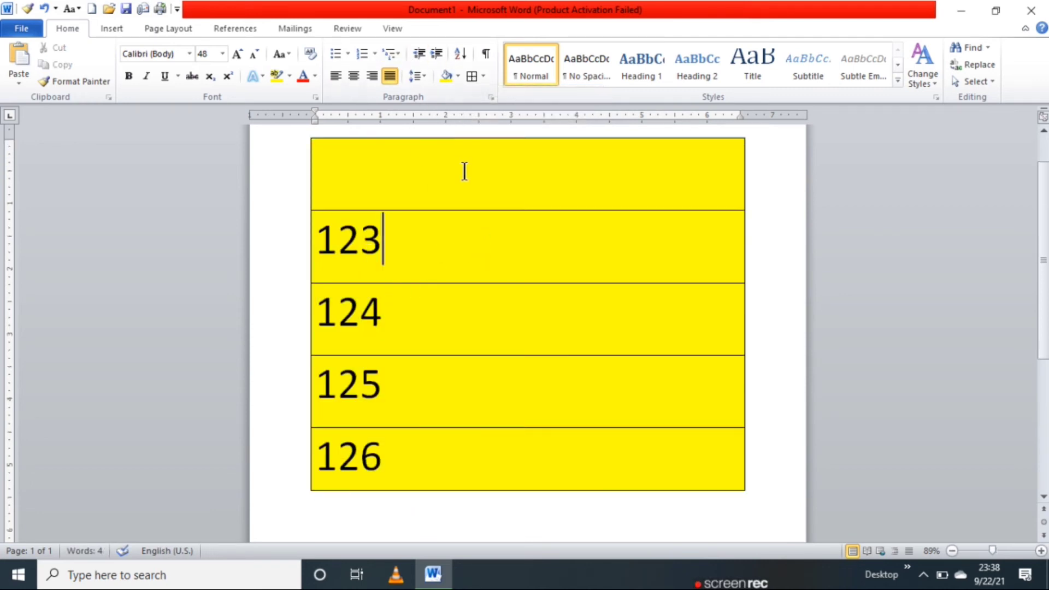
- Generate sample text below the yellow table with =rand(), filling 7 pages
scroll(464, 171, "up", 2)
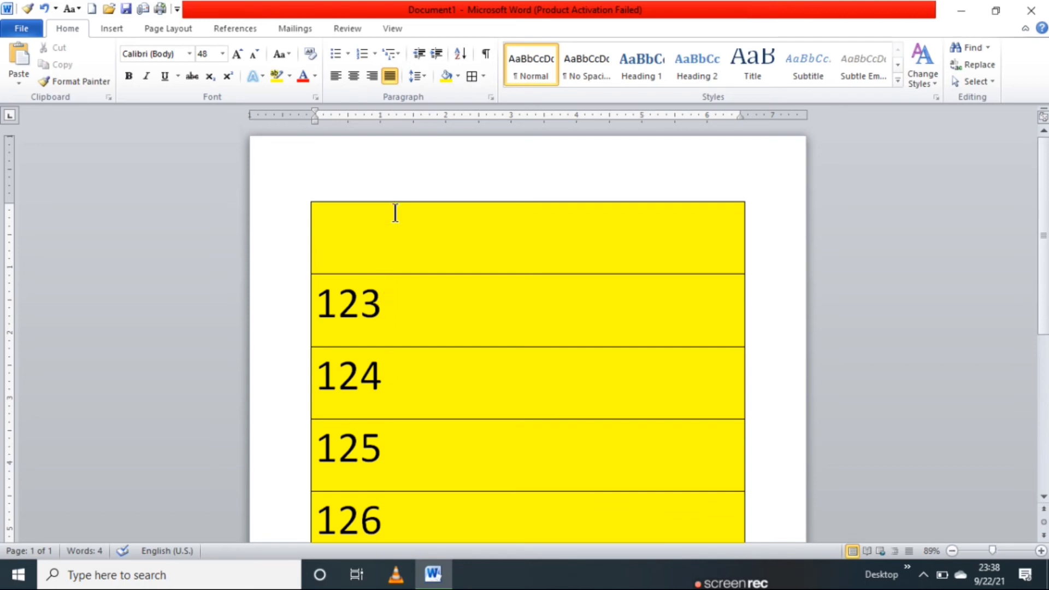
scroll(389, 217, "down", 4)
scroll(496, 372, "down", 2)
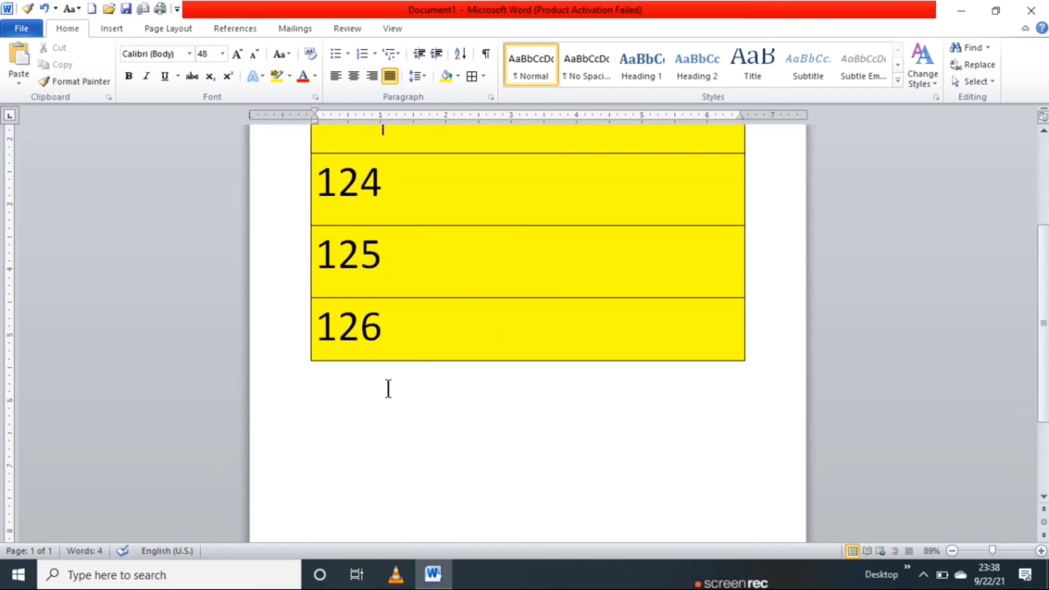
double_click(381, 429)
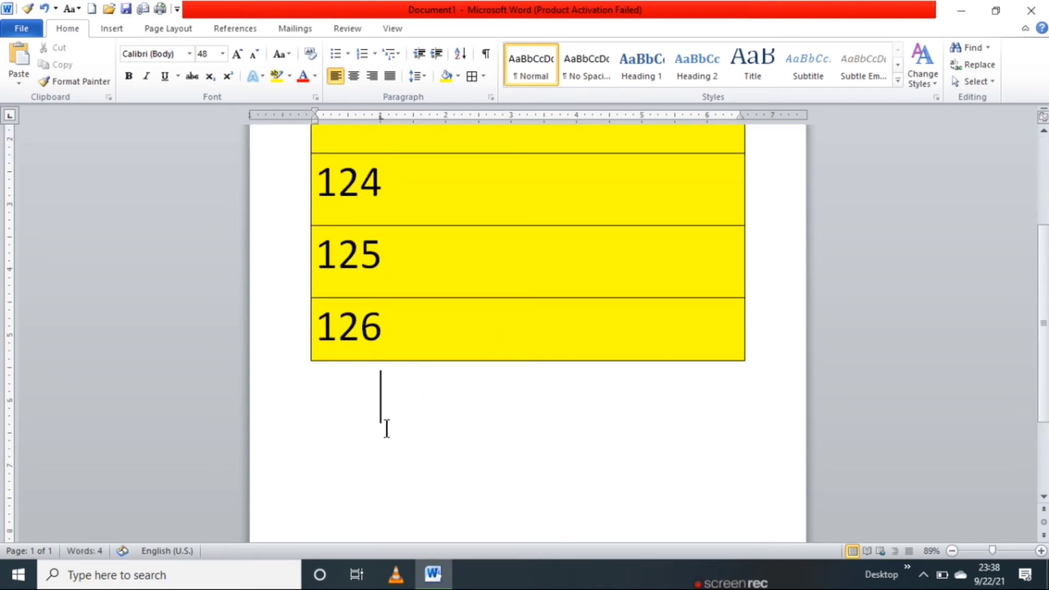
type("=ra")
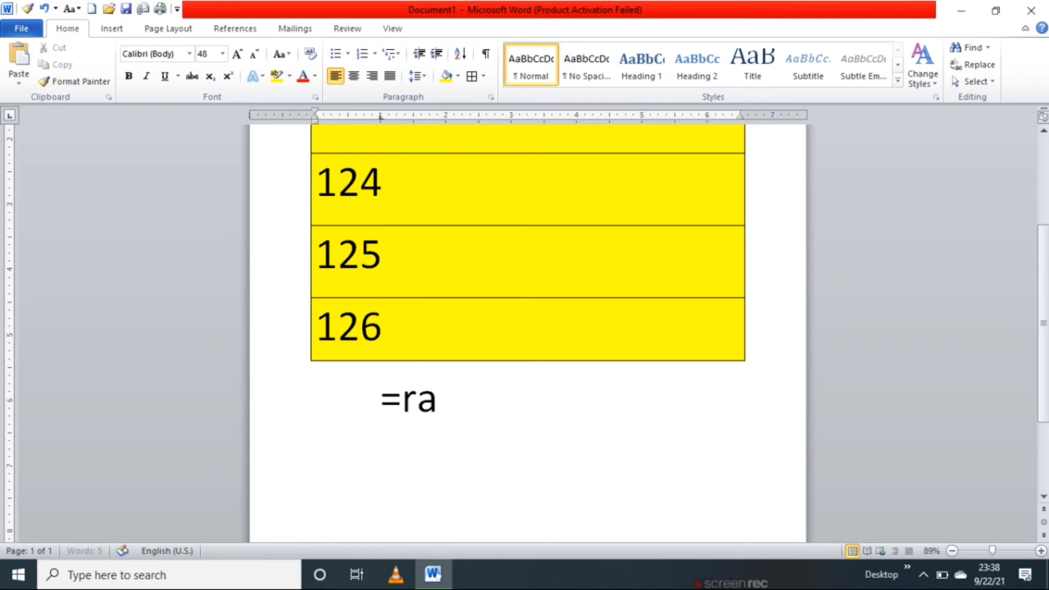
type("nd")
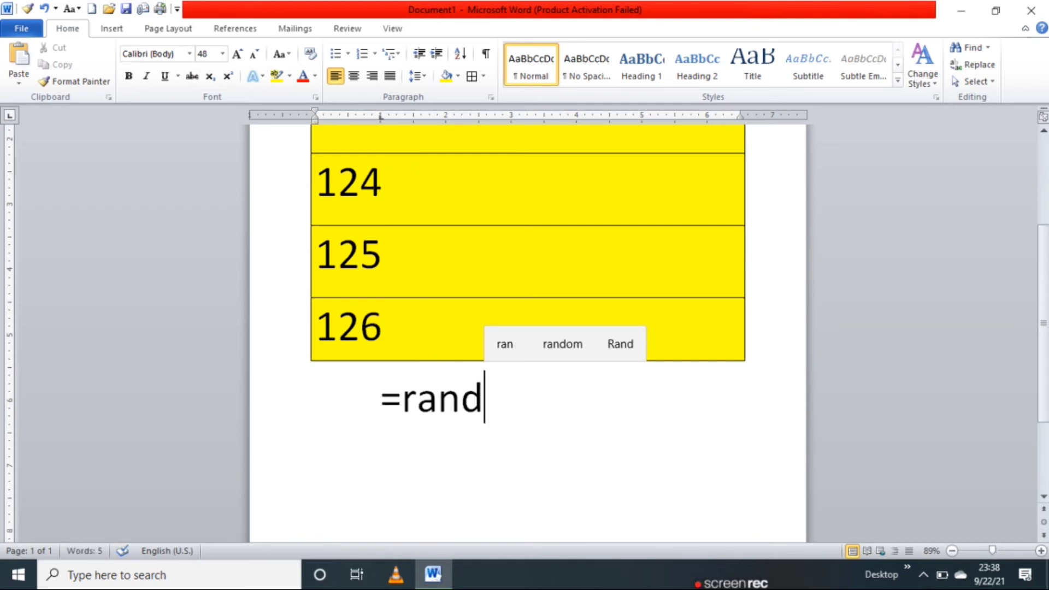
type("()")
key("Return")
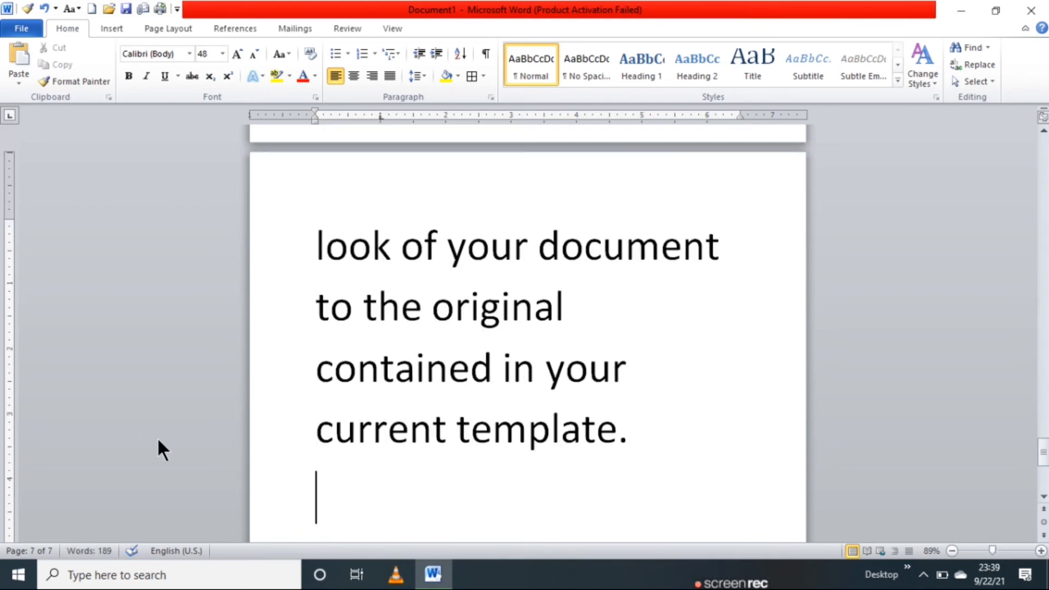
- Give the 'look of your document' line an Outside Border and turn on Show/Hide ¶
scroll(334, 451, "up", 3)
scroll(389, 386, "down", 3)
scroll(442, 330, "down", 2)
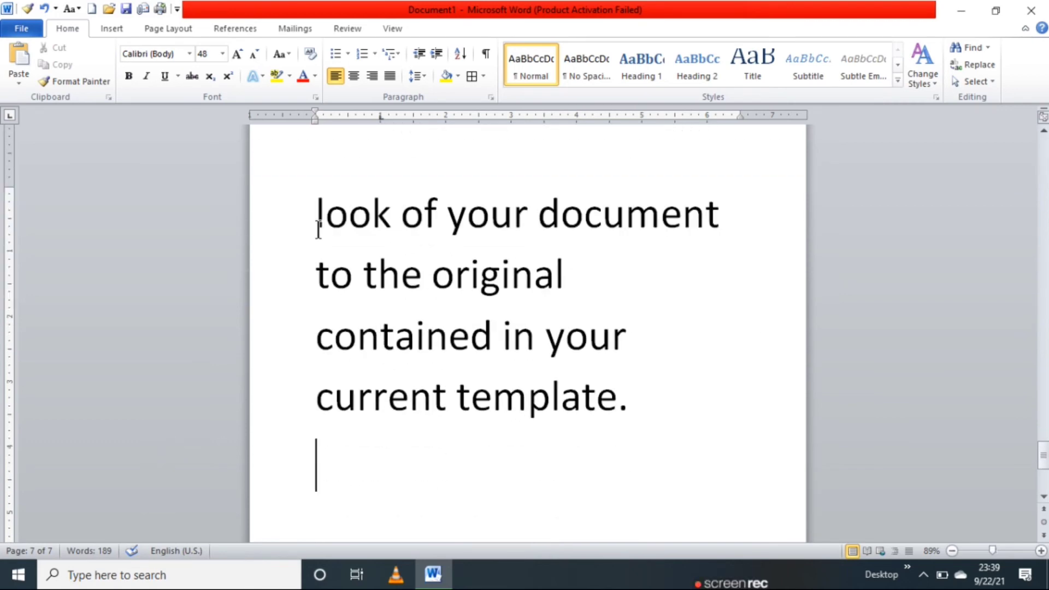
left_click_drag(302, 206, 621, 214)
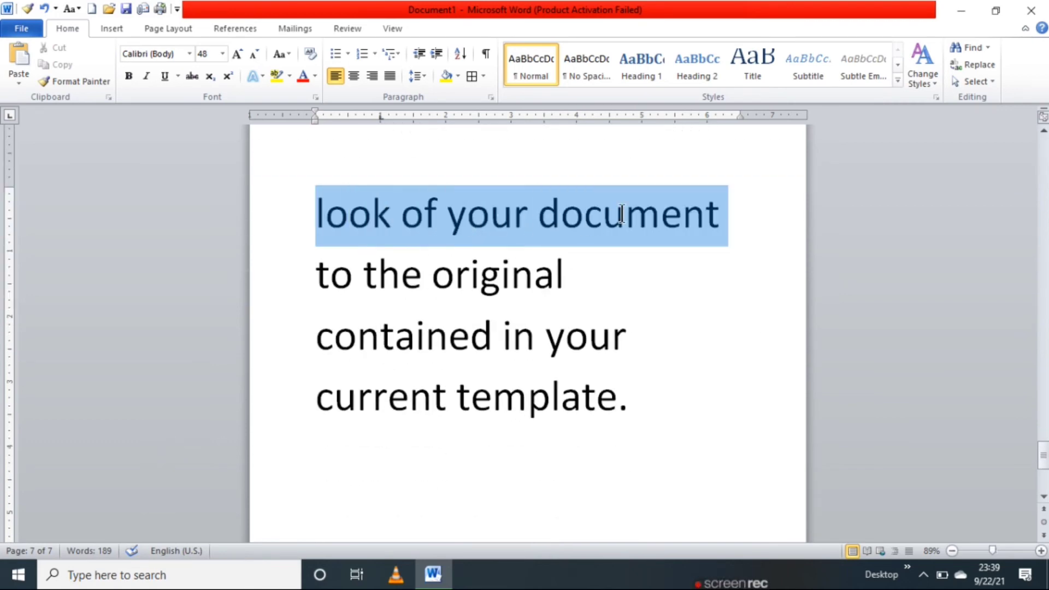
left_click(482, 78)
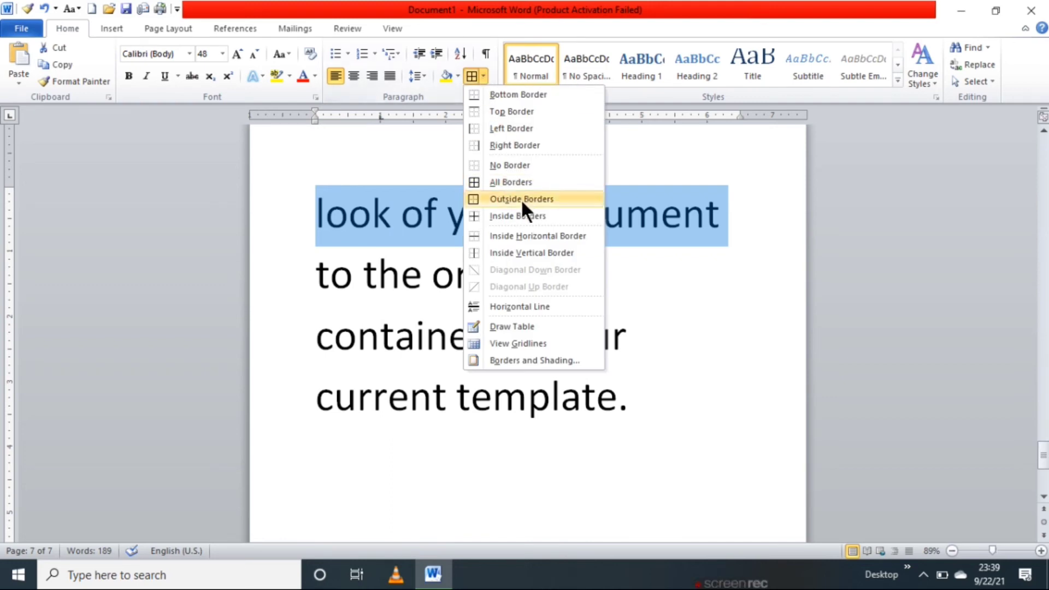
left_click(500, 180)
left_click(566, 253)
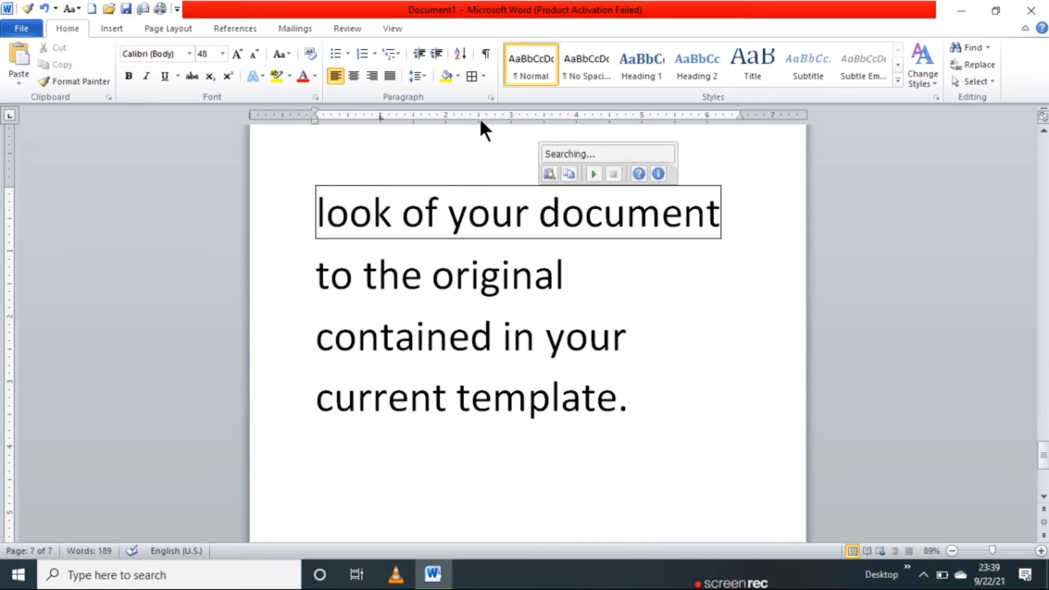
left_click(490, 52)
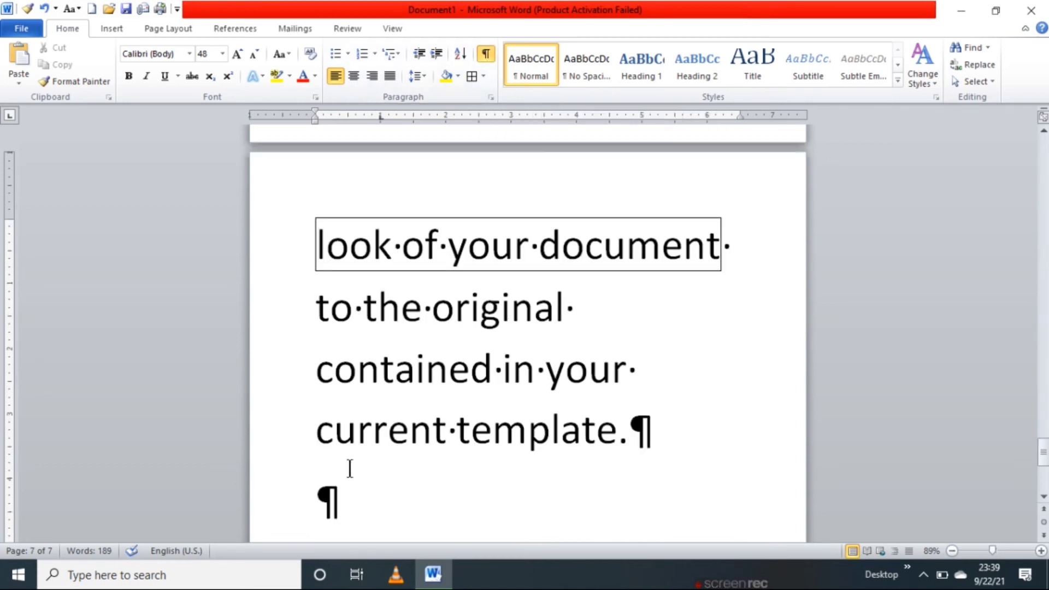
- Insert a tab between 'co' and 'ntained' in the word 'contained'
left_click(327, 471)
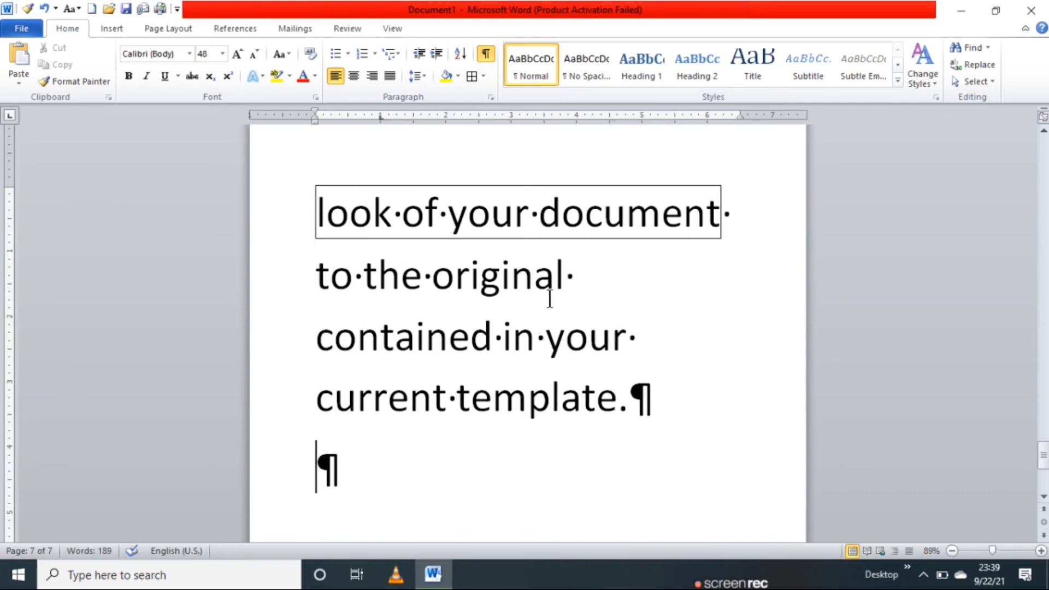
scroll(548, 306, "up", 4)
scroll(546, 333, "down", 3)
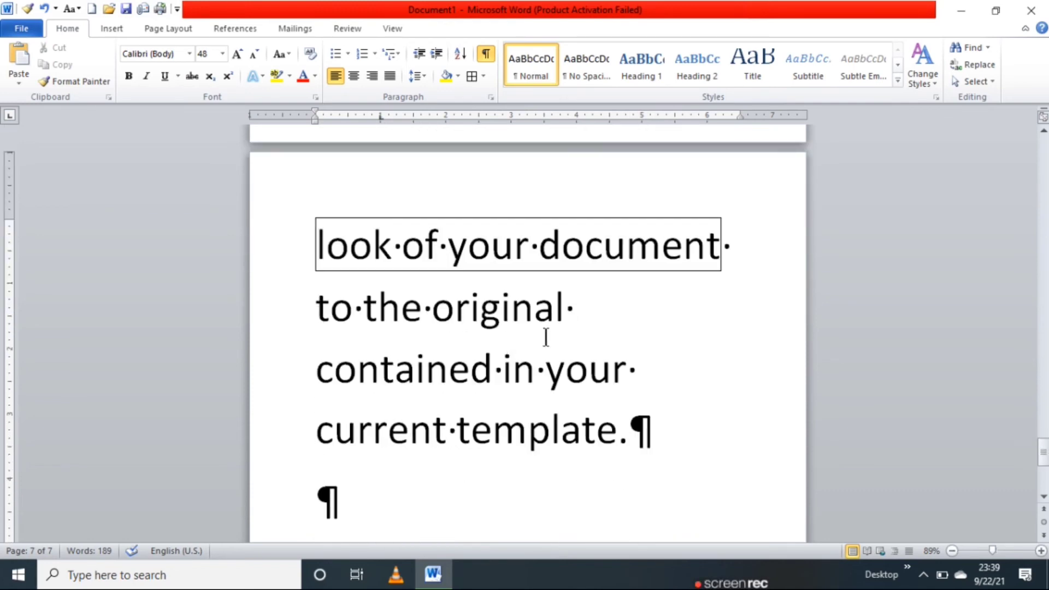
scroll(570, 307, "down", 3)
scroll(393, 278, "down", 4)
scroll(358, 226, "up", 3)
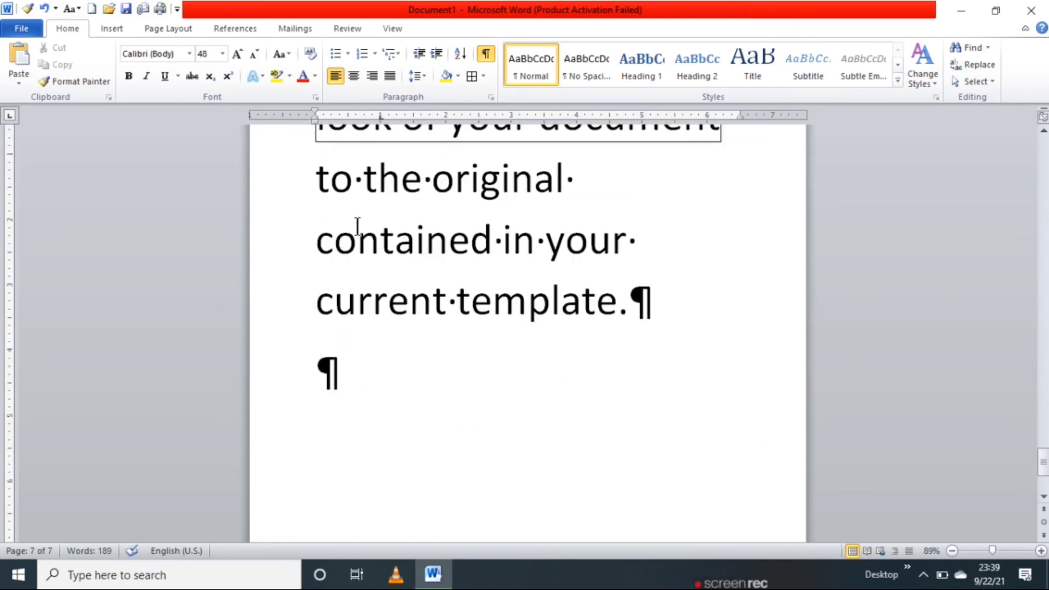
left_click(358, 241)
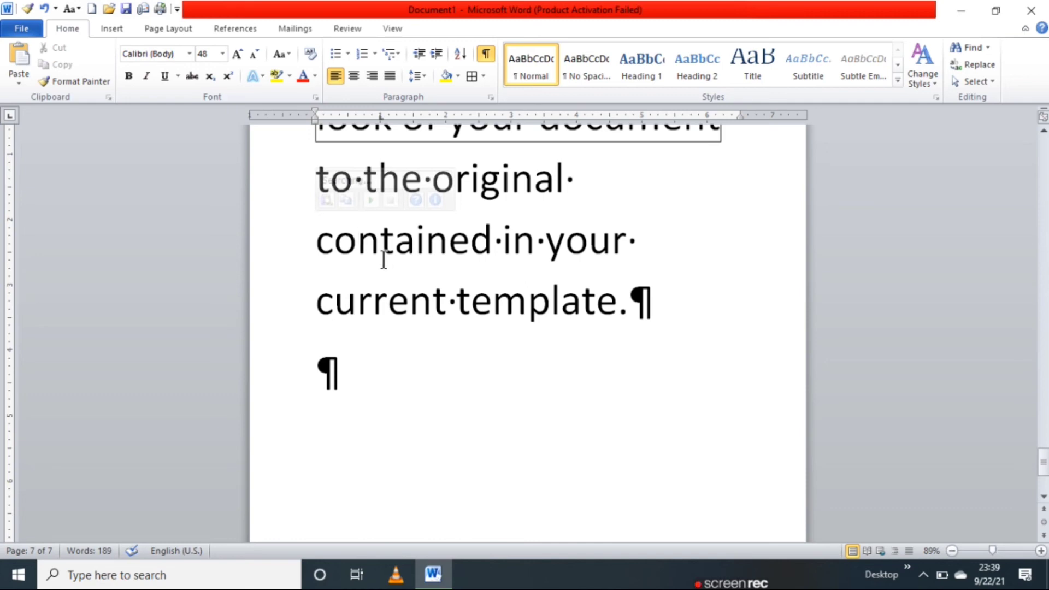
key("Tab")
key("Tab")
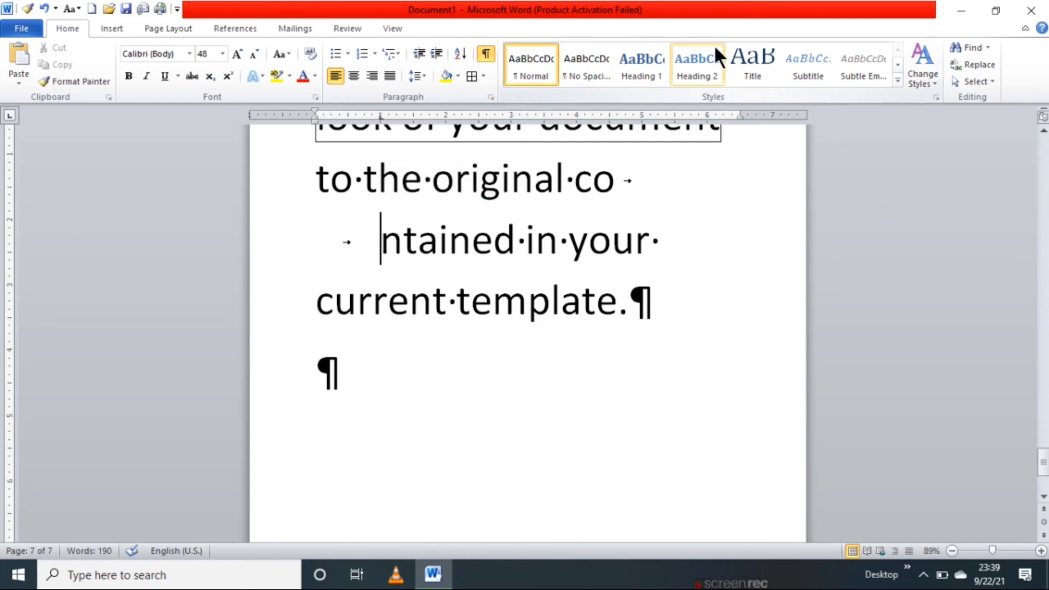
- Apply Heading 1 to the text 'to the original co' through 'current template' and show Style Set options
left_click_drag(317, 179, 538, 309)
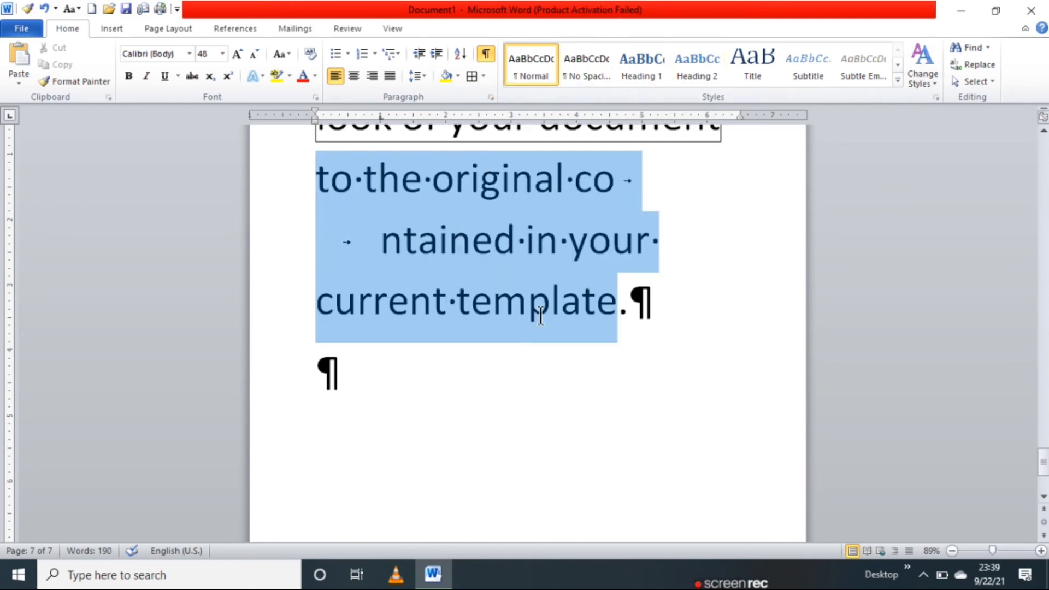
left_click(642, 66)
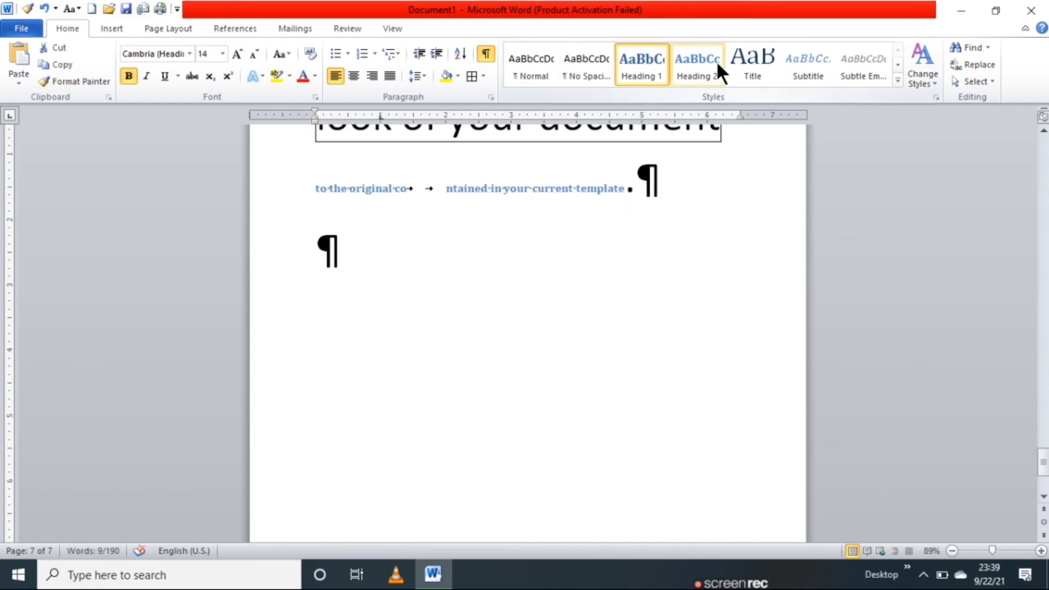
left_click(897, 80)
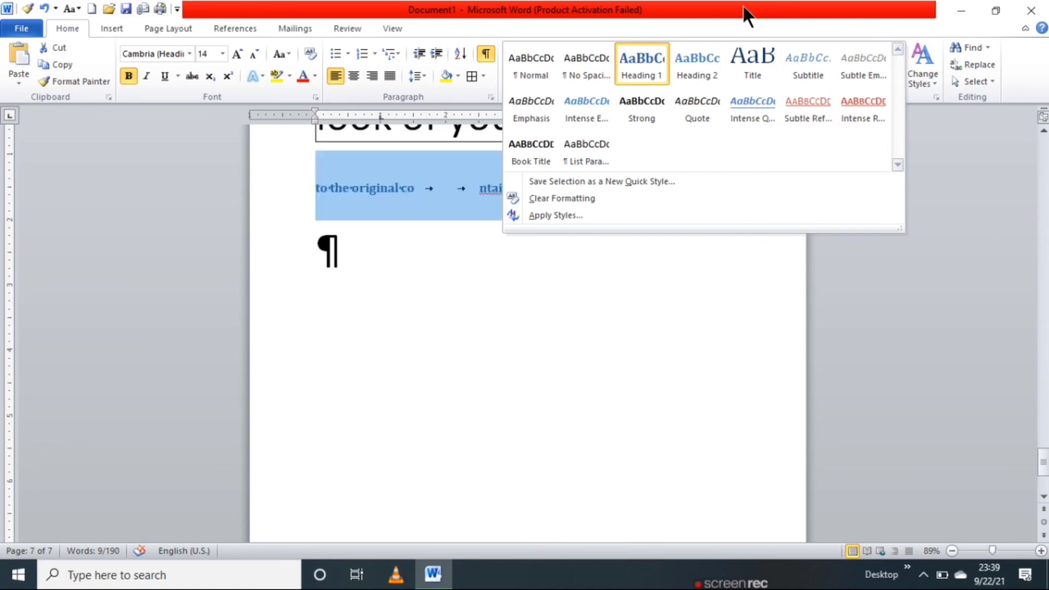
left_click(923, 71)
mouse_move(949, 100)
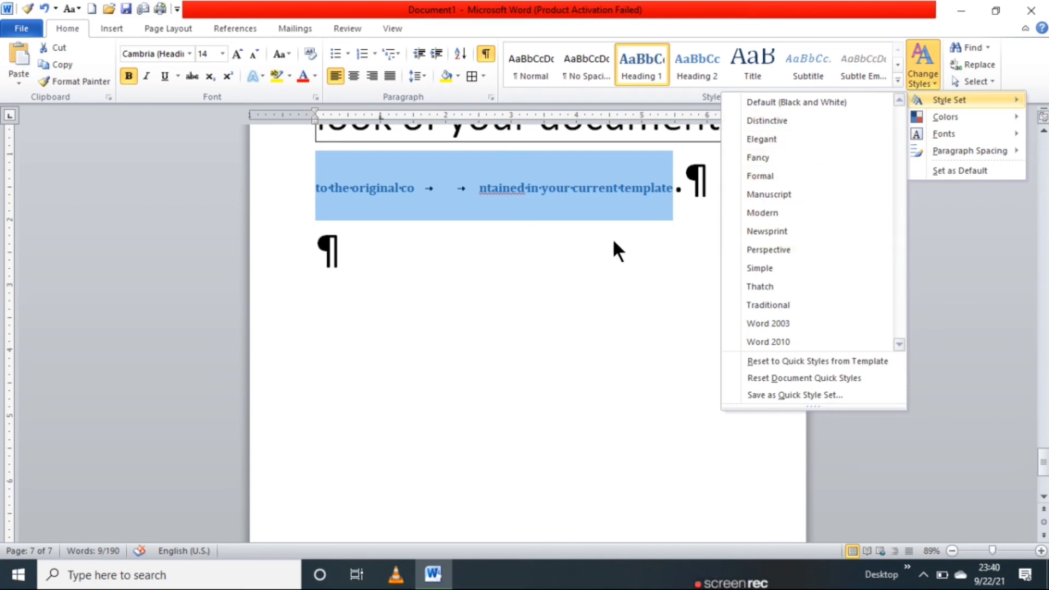
- Close the style options and turn off the formatting marks
scroll(618, 251, "up", 1)
scroll(574, 257, "up", 2)
scroll(541, 262, "up", 1)
scroll(538, 257, "up", 1)
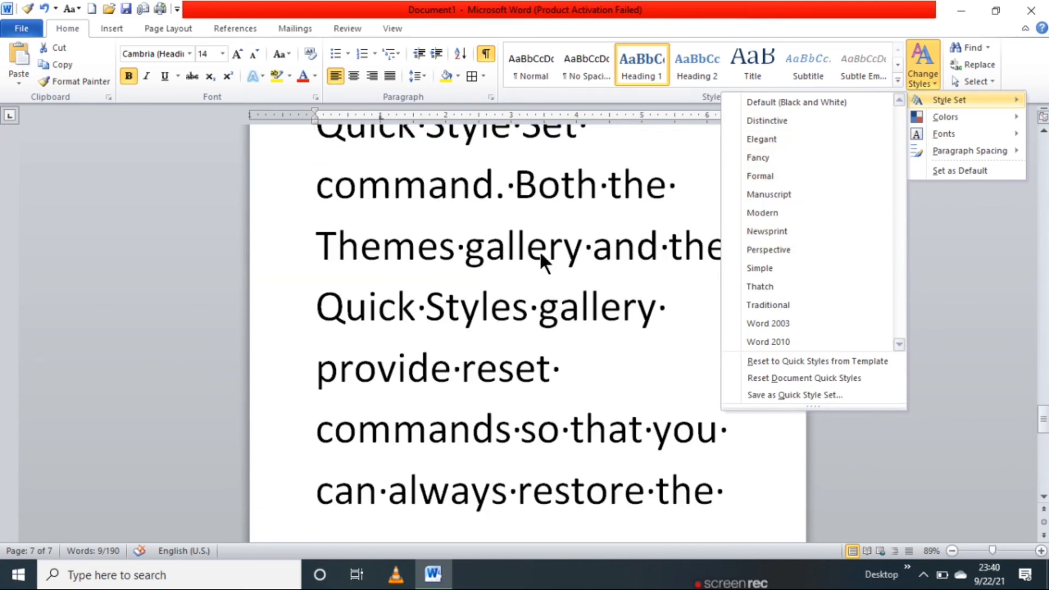
left_click(539, 250)
left_click(600, 186)
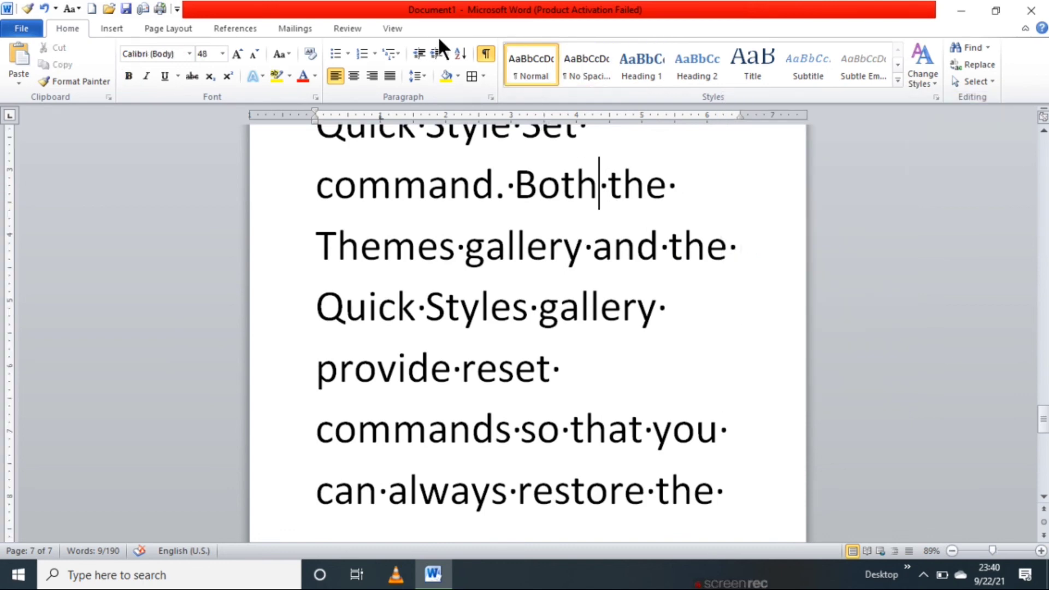
left_click(486, 53)
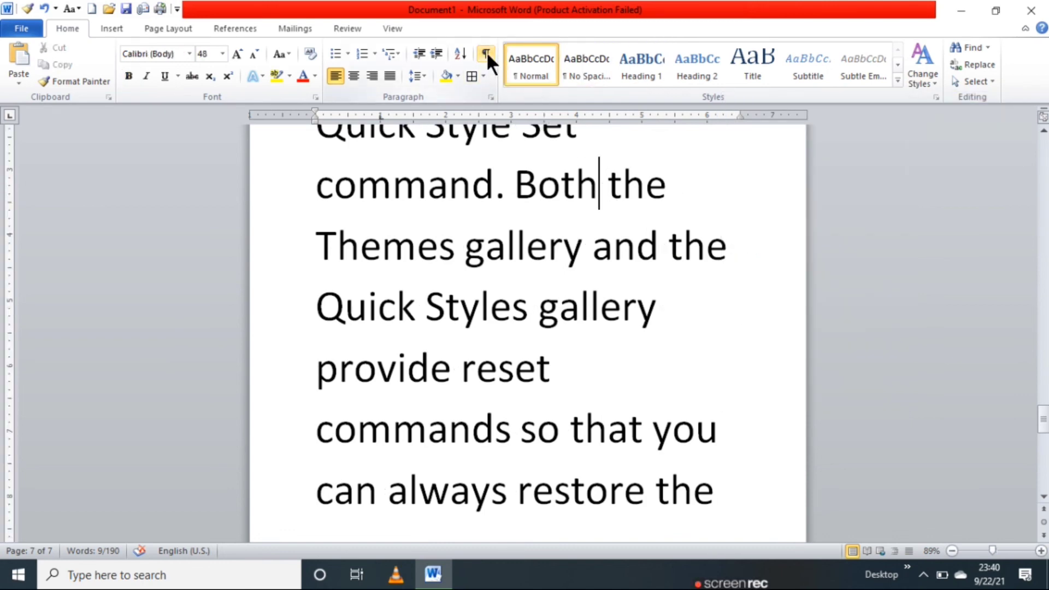
- Browse Change Styles options for Style Set, Fonts and Paragraph Spacing, keeping Open spacing
left_click(932, 54)
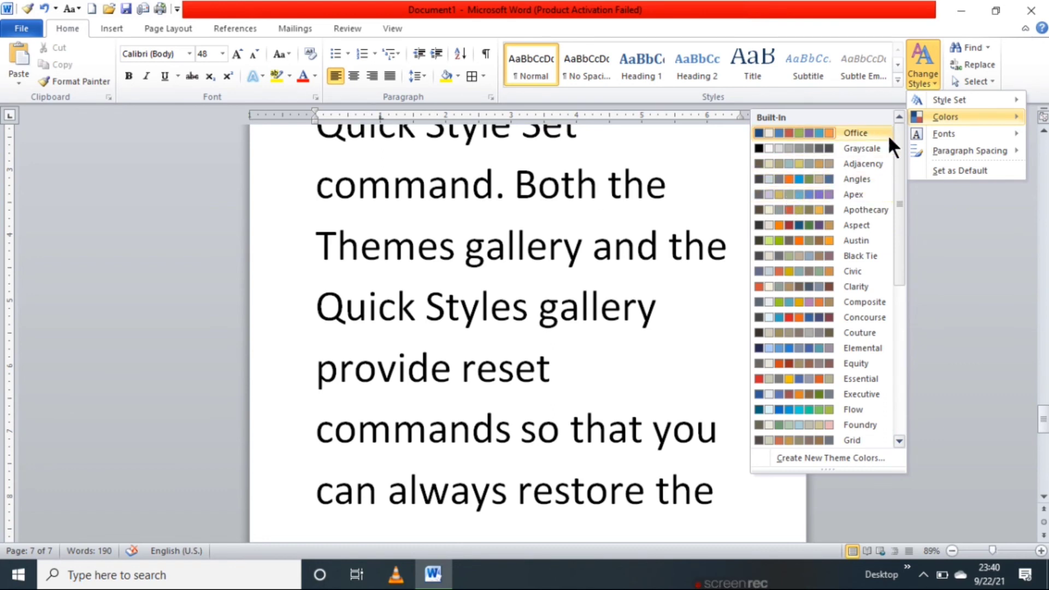
mouse_move(944, 133)
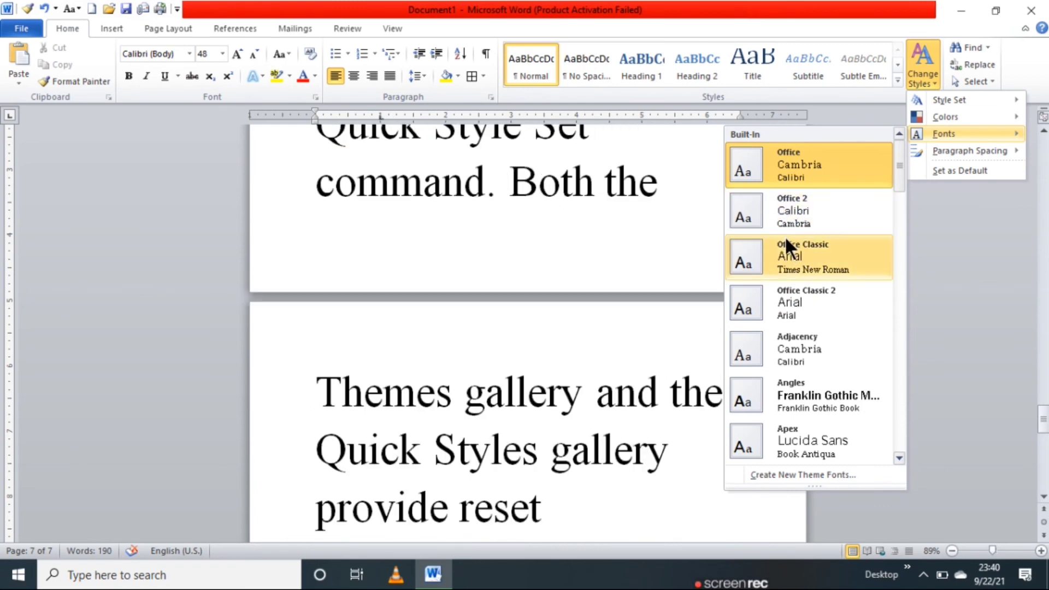
scroll(798, 264, "down", 2)
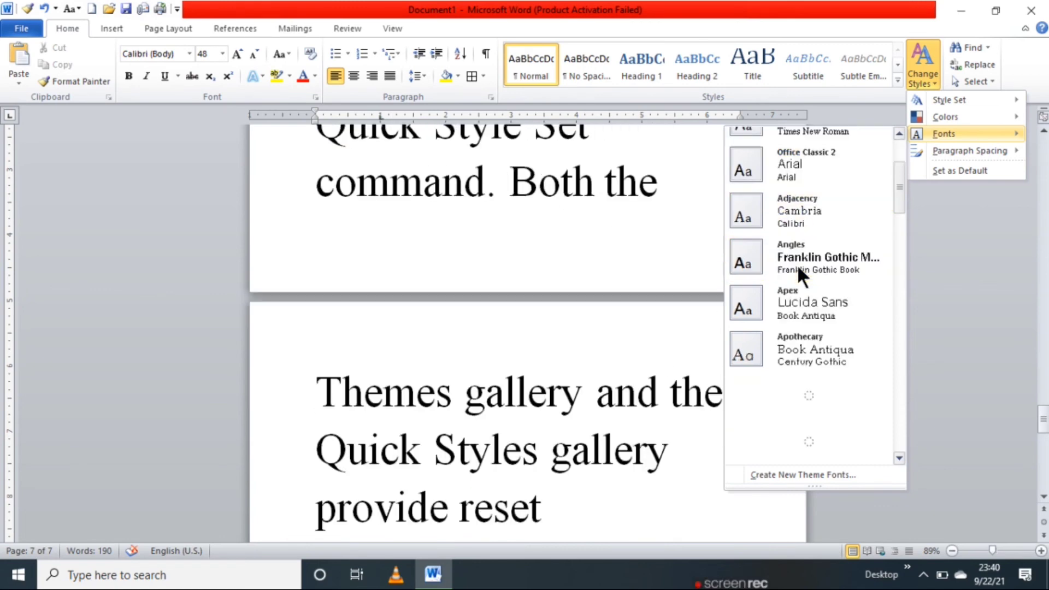
scroll(797, 264, "down", 3)
scroll(798, 264, "down", 3)
scroll(797, 265, "down", 1)
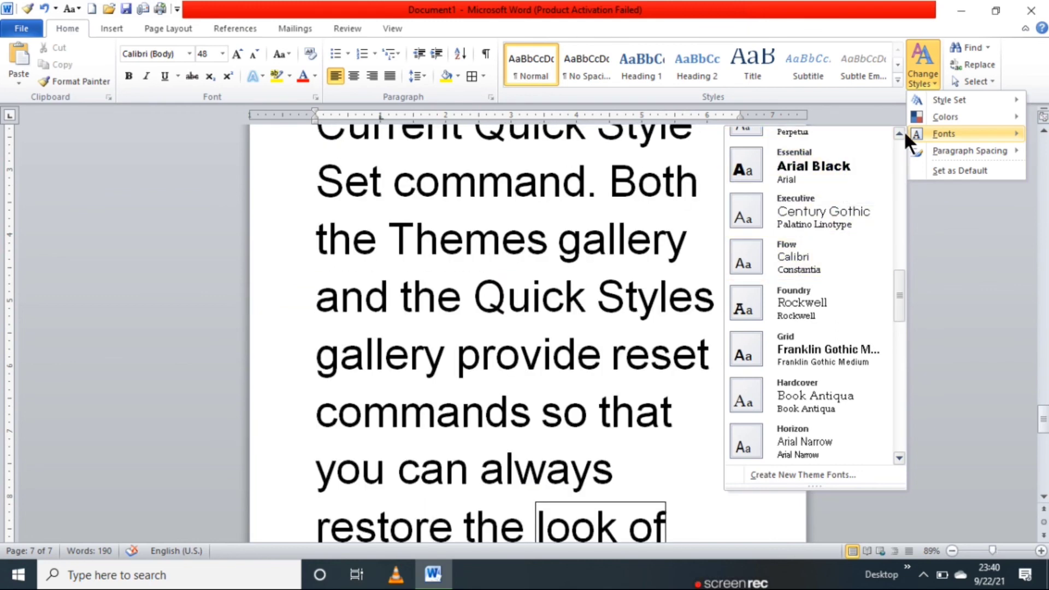
mouse_move(969, 151)
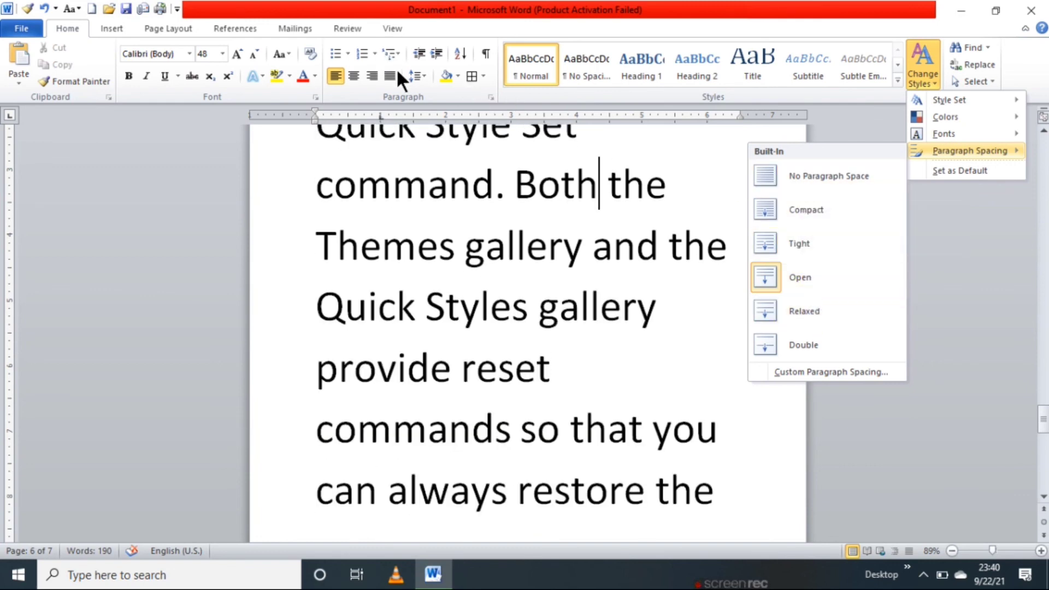
left_click(413, 71)
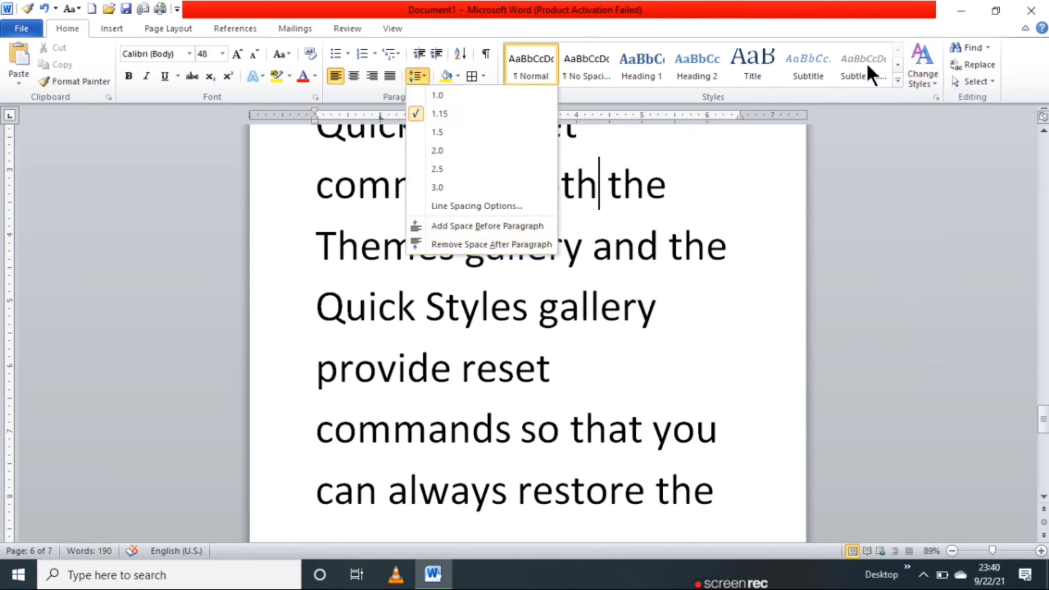
left_click(920, 59)
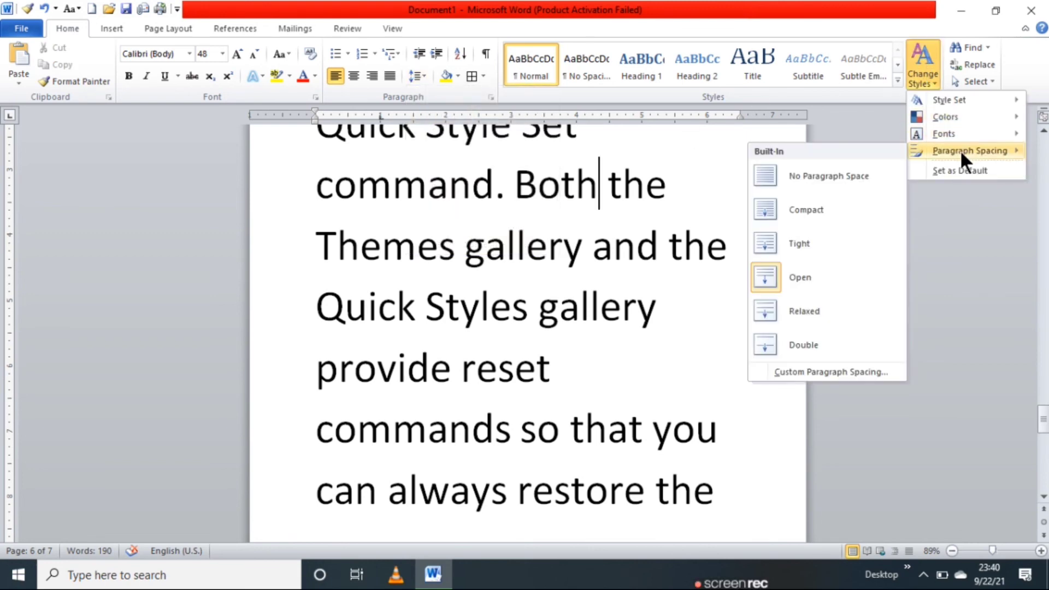